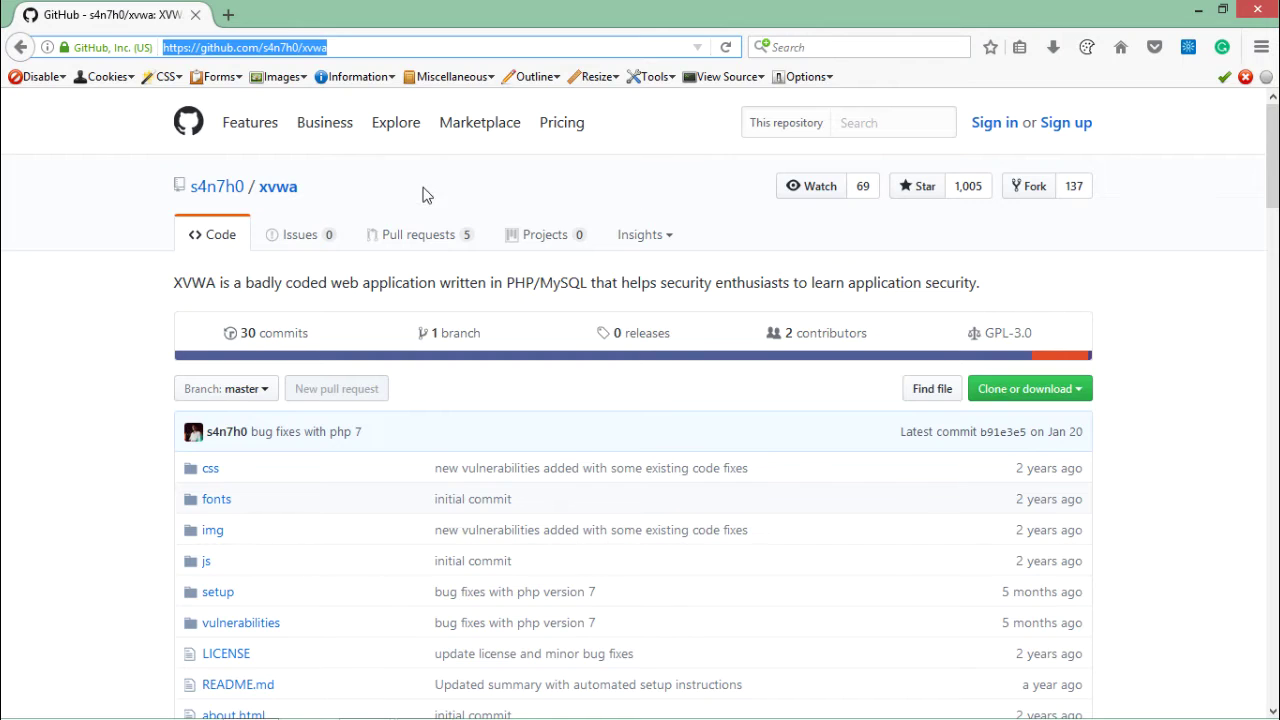
- Examine the xvwa repository page on GitHub, including its description and web address
{"action": "left_click", "coordinate": [118, 132]}
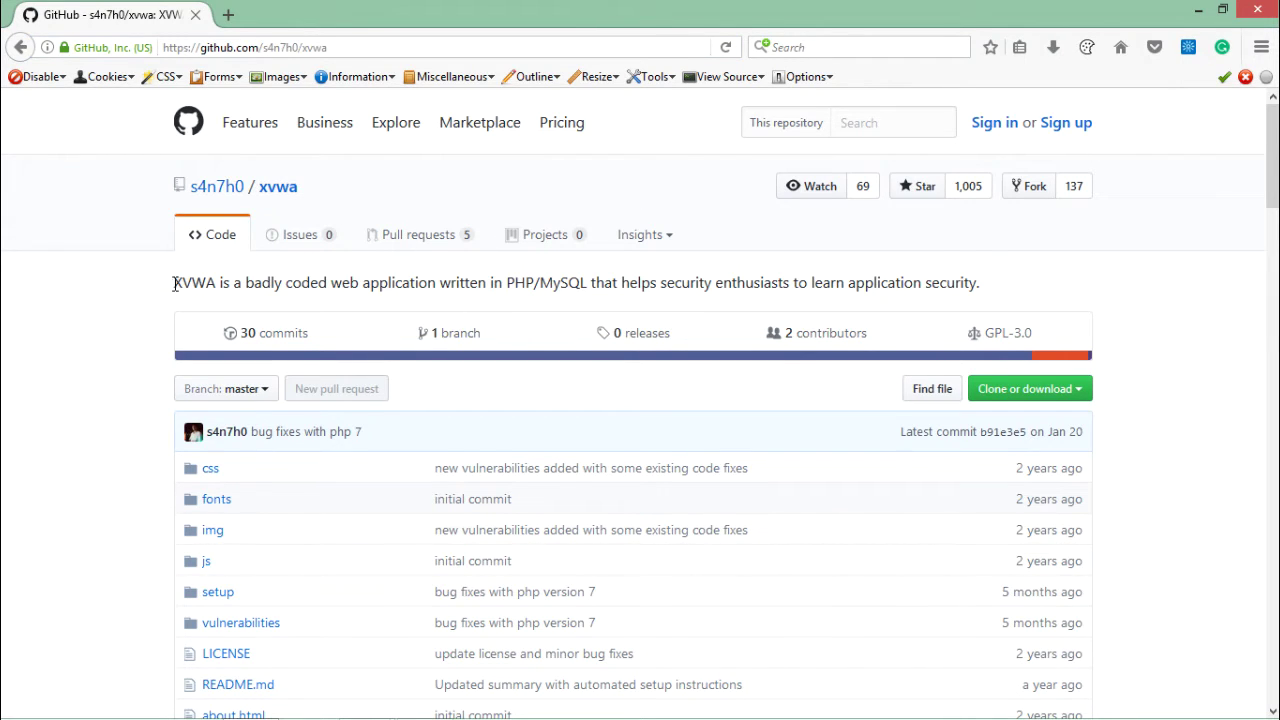
{"action": "left_click_drag", "start_coordinate": [174, 284], "coordinate": [217, 287]}
{"action": "left_click", "coordinate": [294, 287]}
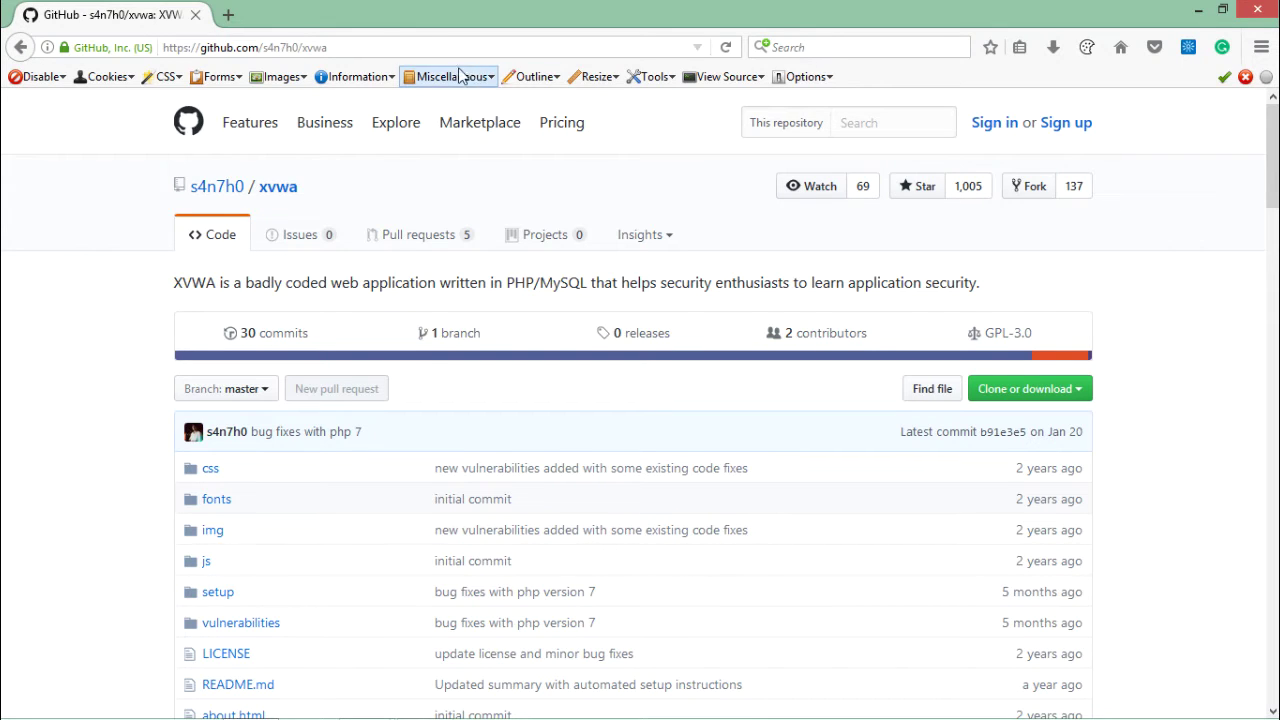
{"action": "left_click", "coordinate": [285, 47]}
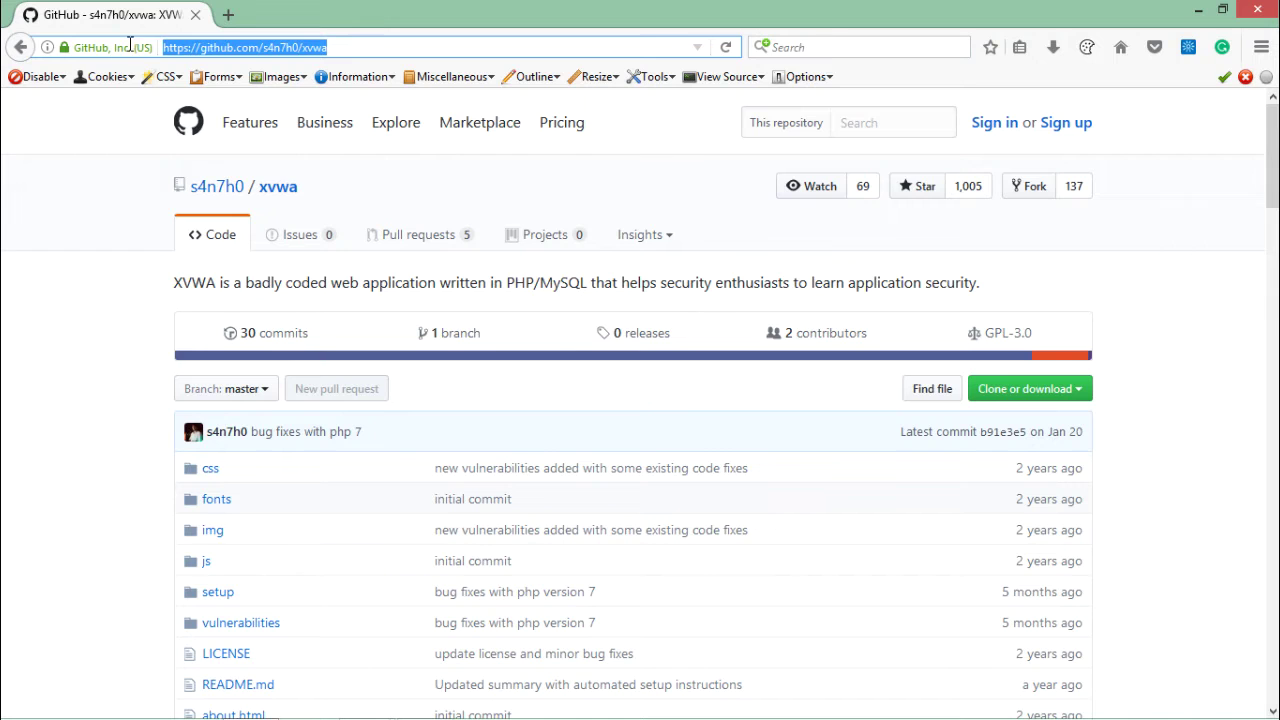
{"action": "left_click", "coordinate": [368, 46]}
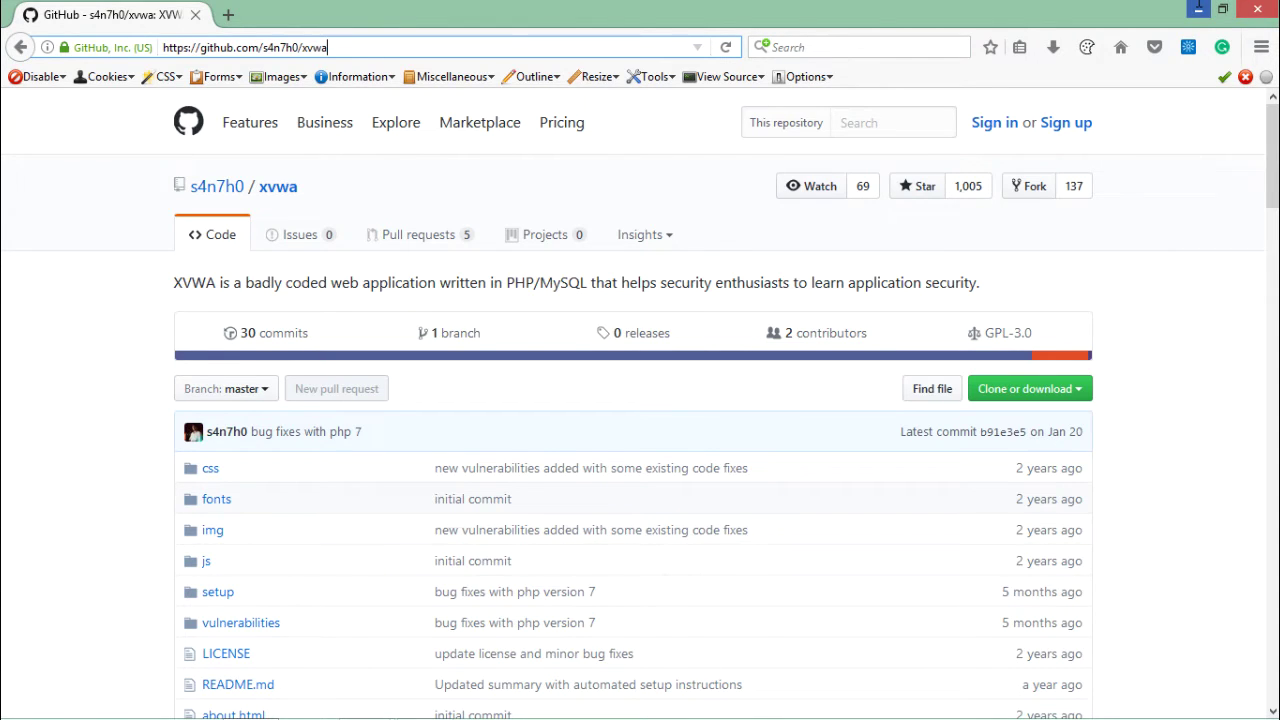
- Switch to the Kali Linux virtual machine and inspect the localhost/xvwa/ address of the XVWA site
{"action": "left_click", "coordinate": [1198, 9]}
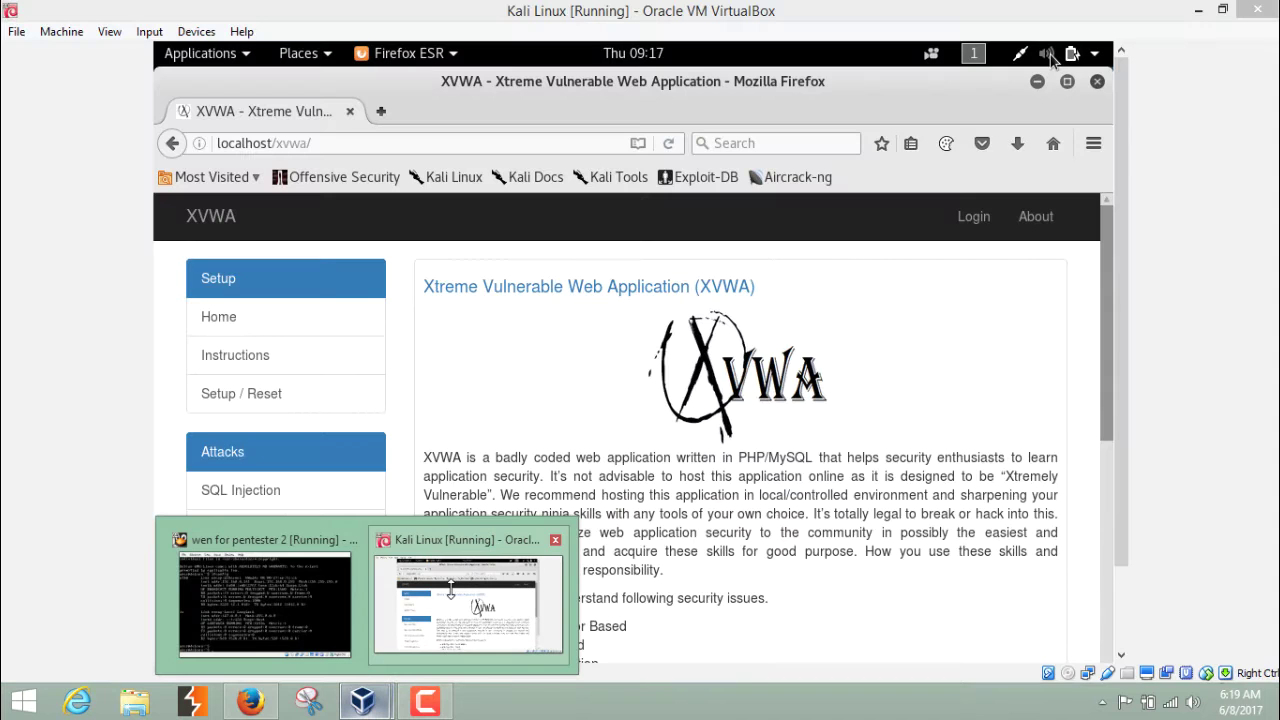
{"action": "left_click", "coordinate": [397, 654]}
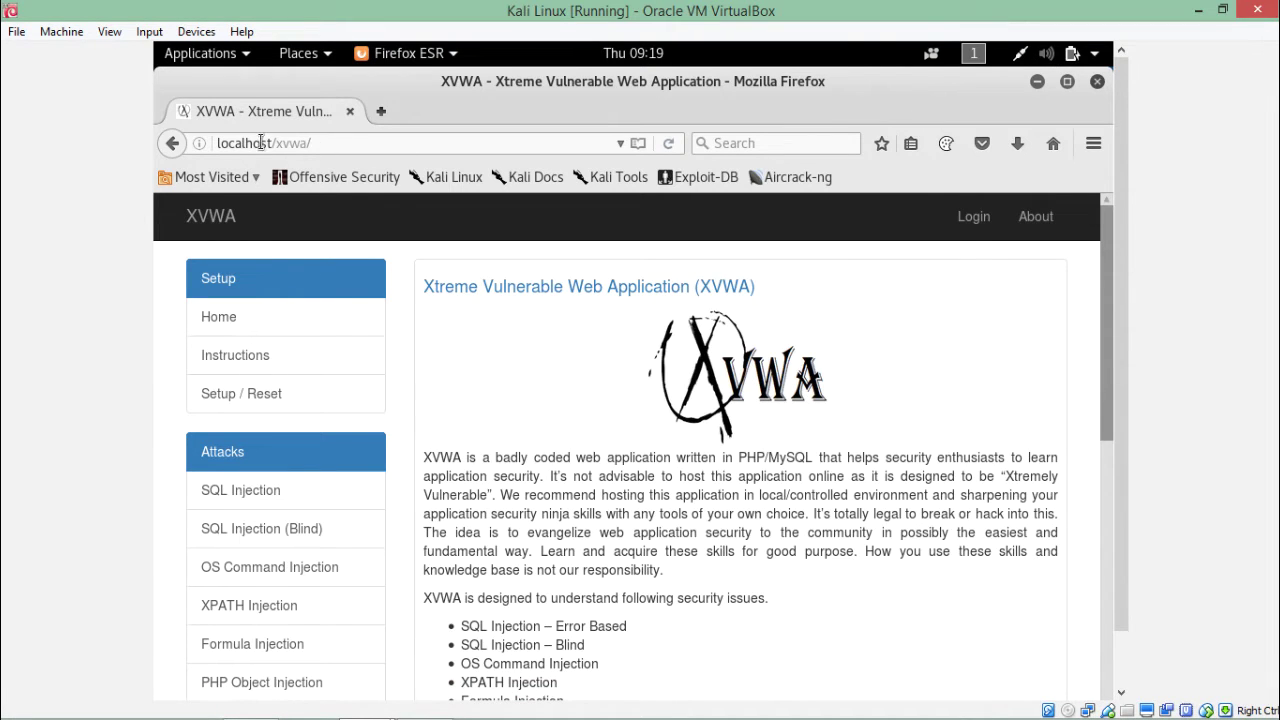
{"action": "left_click_drag", "start_coordinate": [276, 145], "coordinate": [215, 150]}
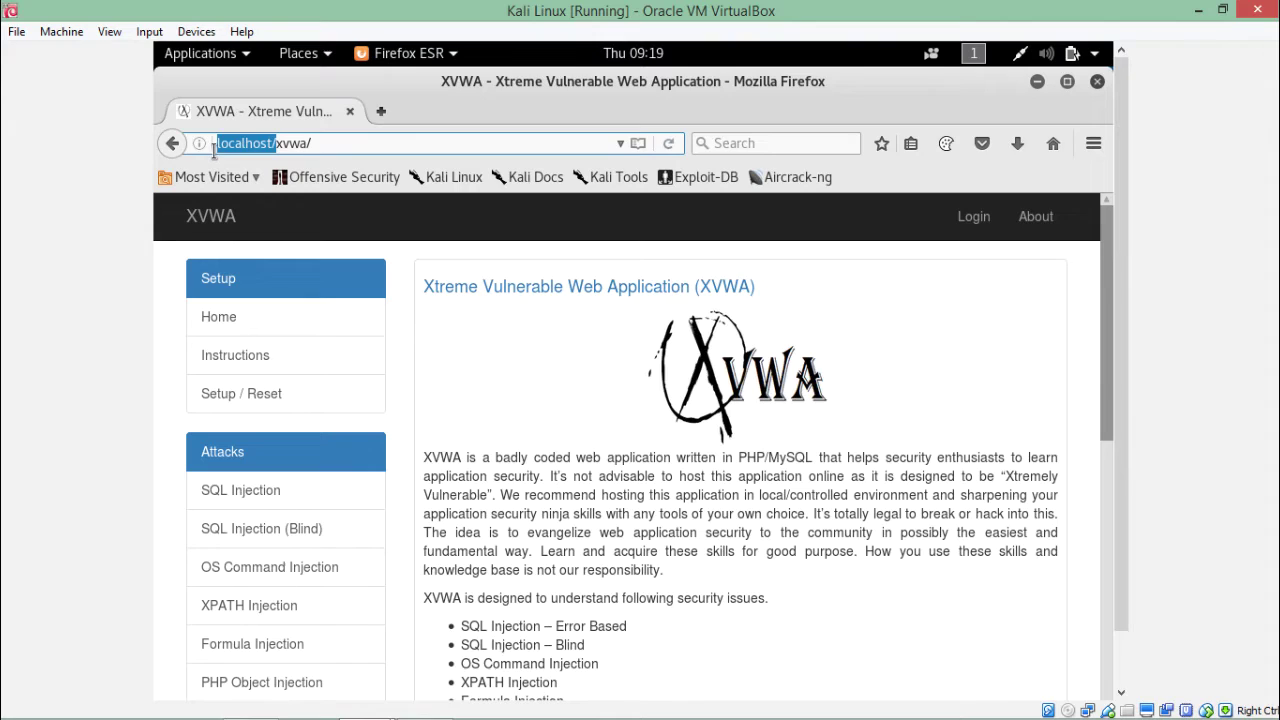
{"action": "left_click", "coordinate": [374, 144]}
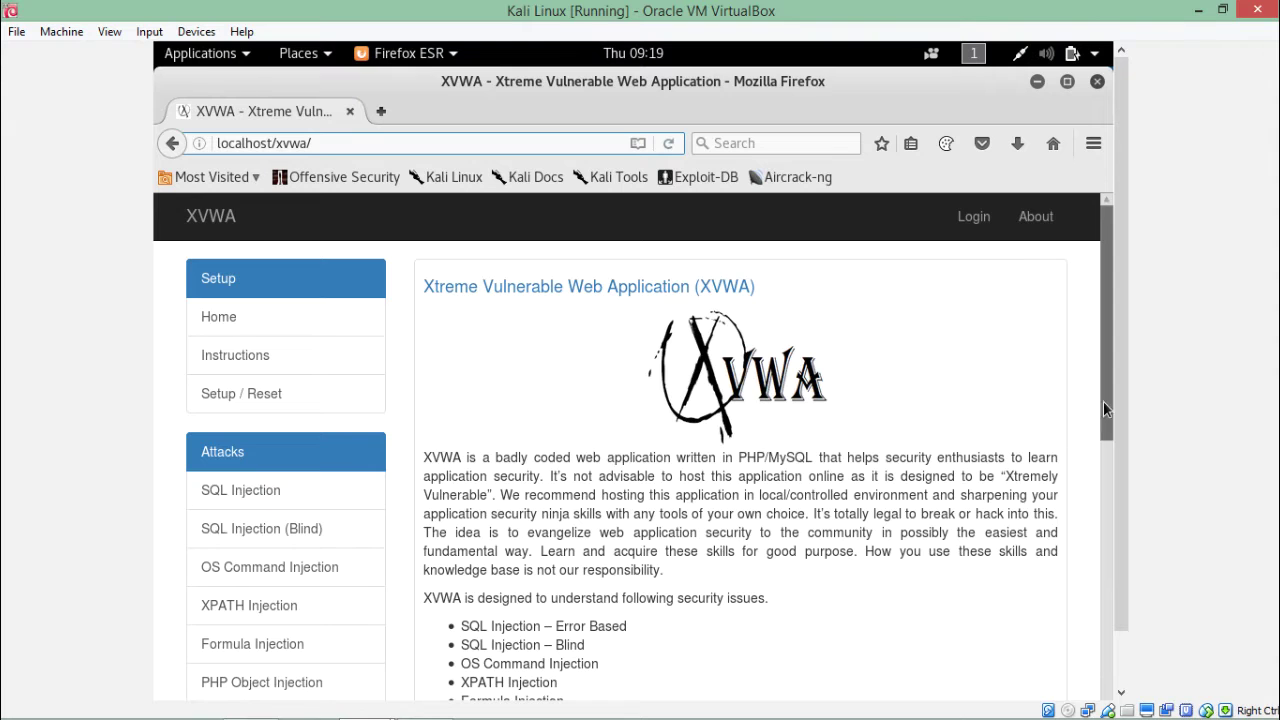
- Review the list of security issues and the attack categories on the XVWA home page
{"action": "scroll", "coordinate": [1100, 465], "scroll_direction": "down", "scroll_amount": 1}
{"action": "scroll", "coordinate": [1100, 465], "scroll_direction": "down", "scroll_amount": 5}
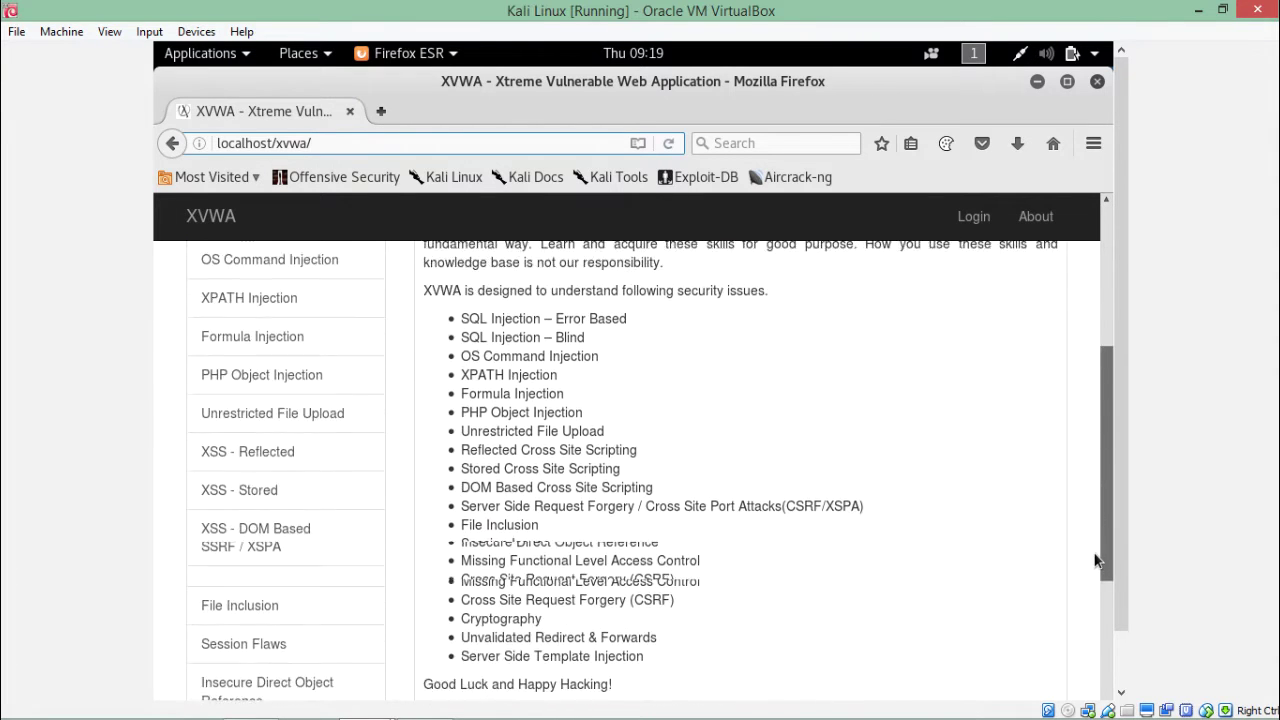
{"action": "scroll", "coordinate": [1094, 600], "scroll_direction": "down", "scroll_amount": 3}
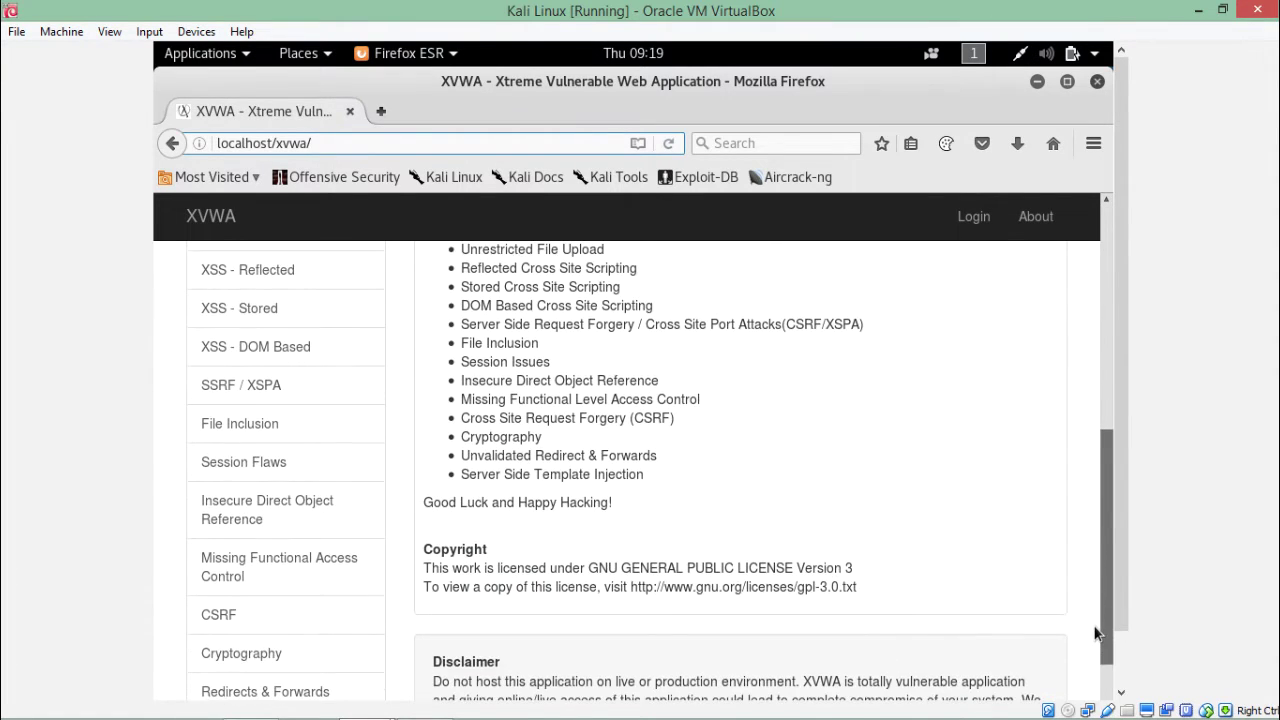
{"action": "scroll", "coordinate": [1097, 636], "scroll_direction": "down", "scroll_amount": 1}
{"action": "scroll", "coordinate": [1100, 620], "scroll_direction": "up", "scroll_amount": 3}
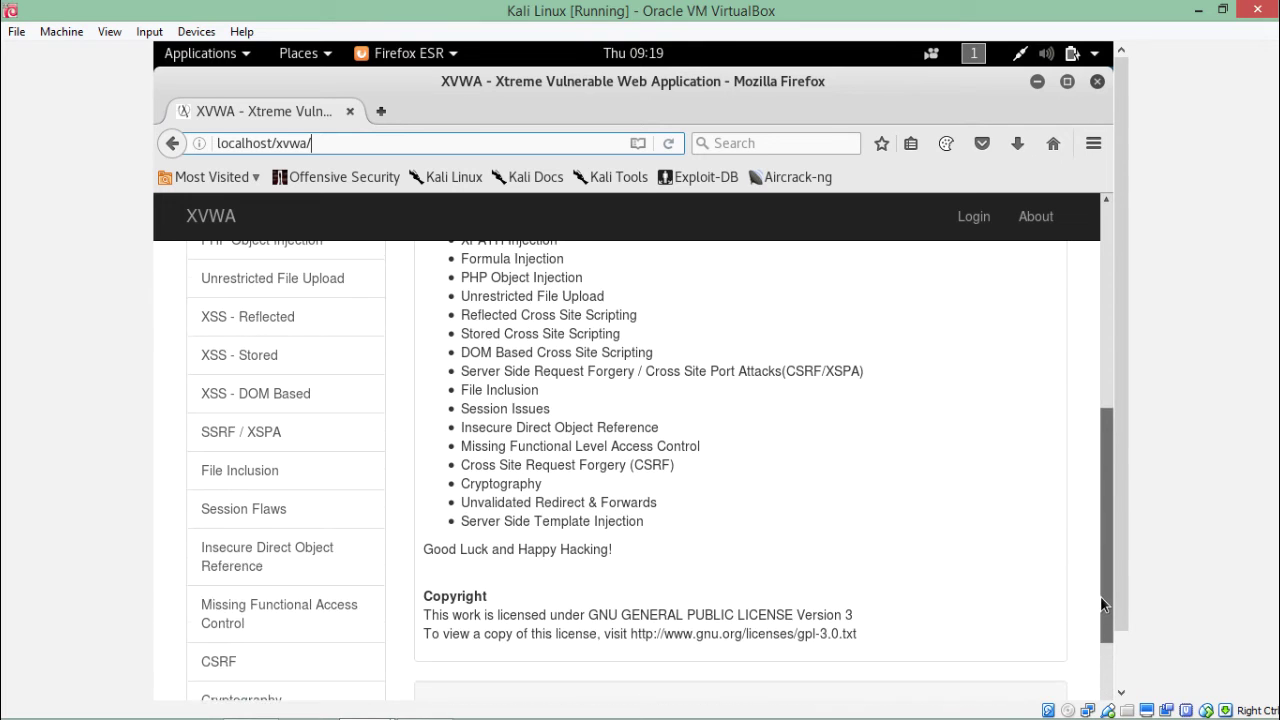
{"action": "scroll", "coordinate": [1099, 585], "scroll_direction": "up", "scroll_amount": 1}
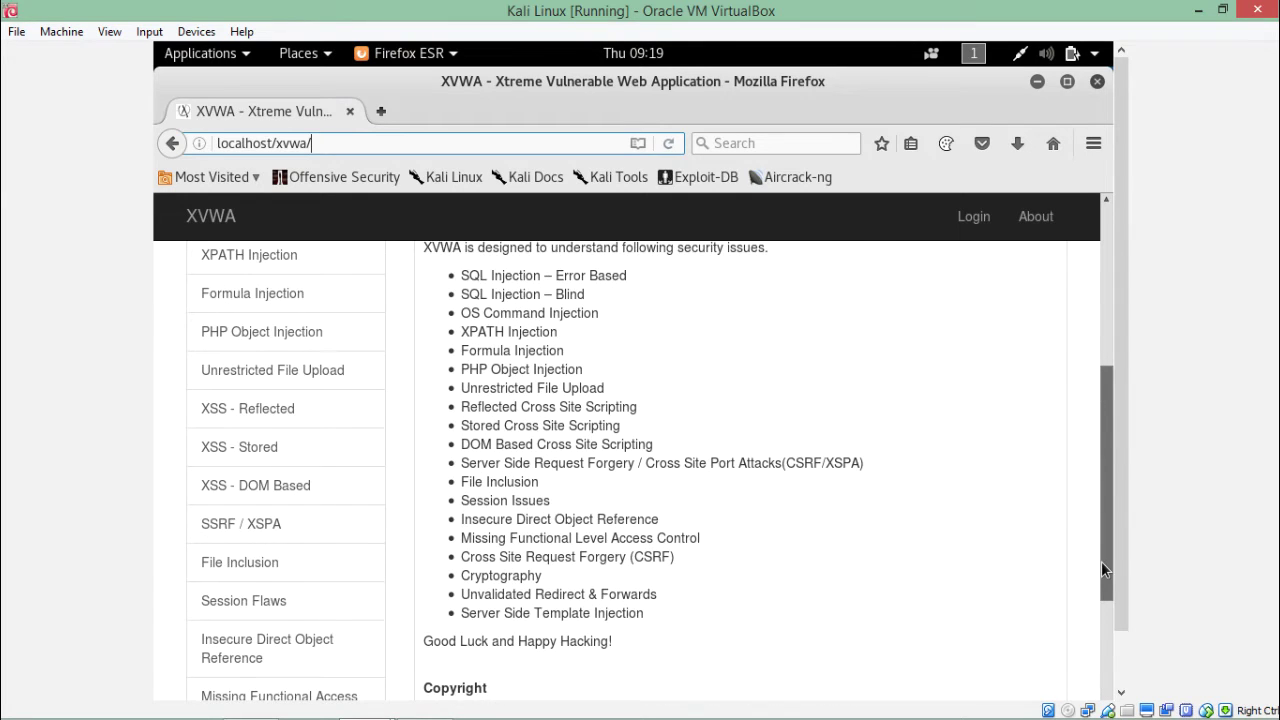
{"action": "left_click_drag", "start_coordinate": [1101, 562], "coordinate": [1101, 398]}
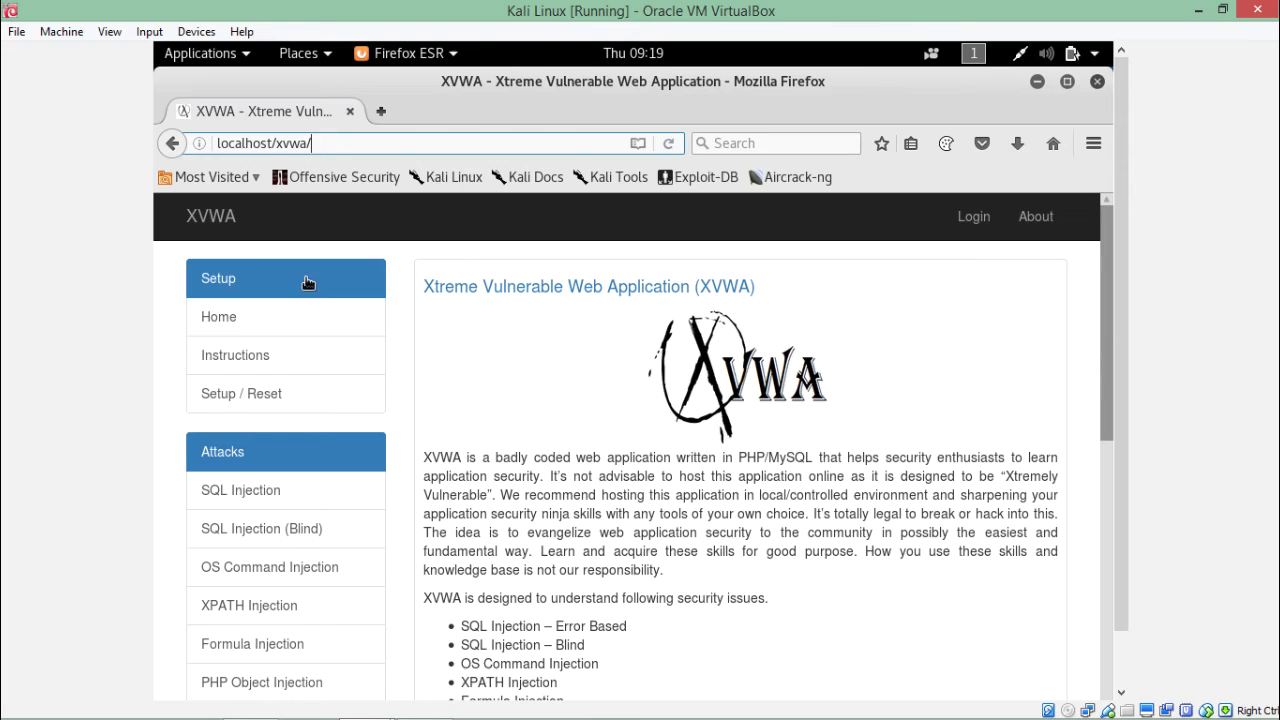
- Open the XPATH Injection attack page and show the virtual machine full screen
{"action": "left_click", "coordinate": [257, 608]}
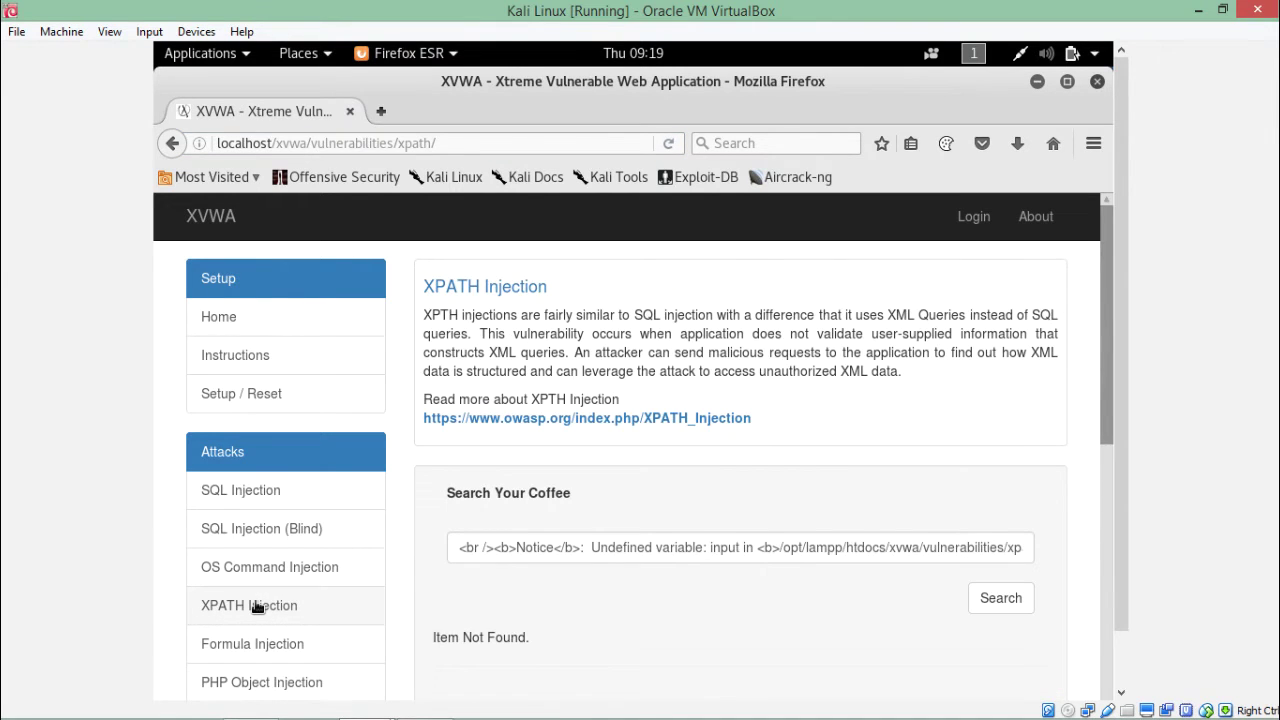
{"action": "key", "text": "ctrl+f"}
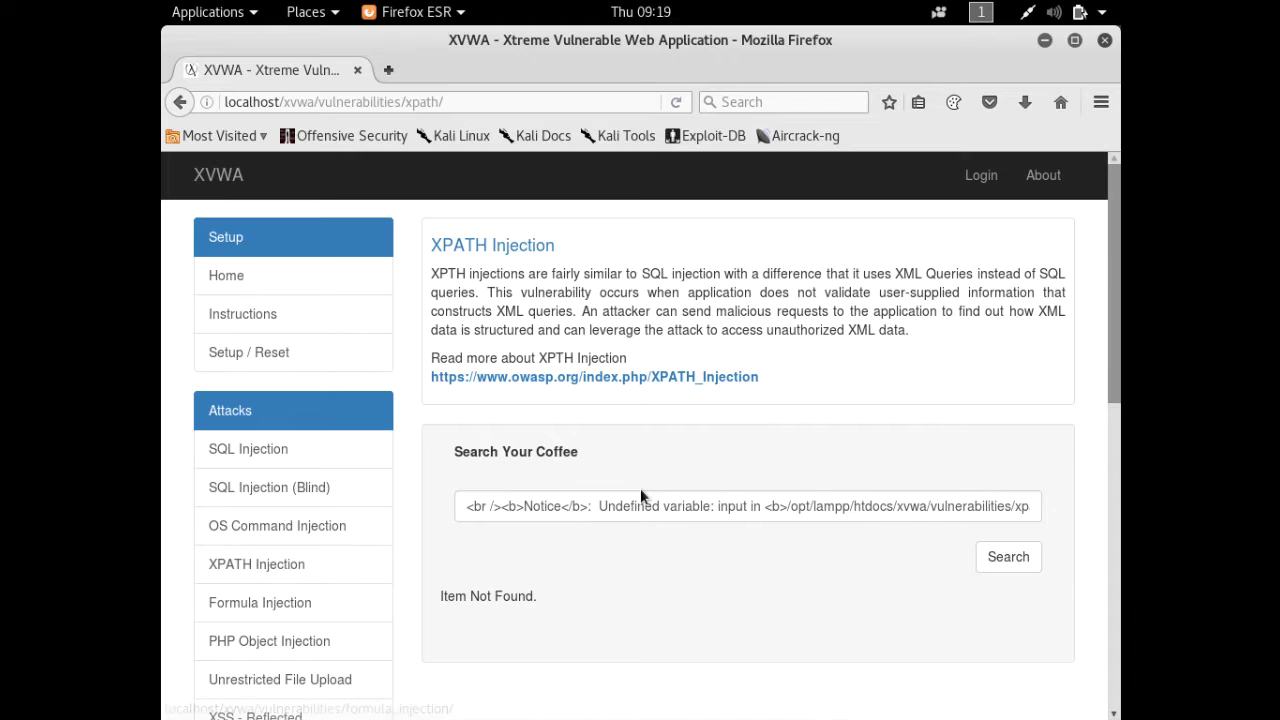
- Replace the error text in the coffee search field with ID 1, run the search and view the returned item
{"action": "left_click", "coordinate": [601, 507]}
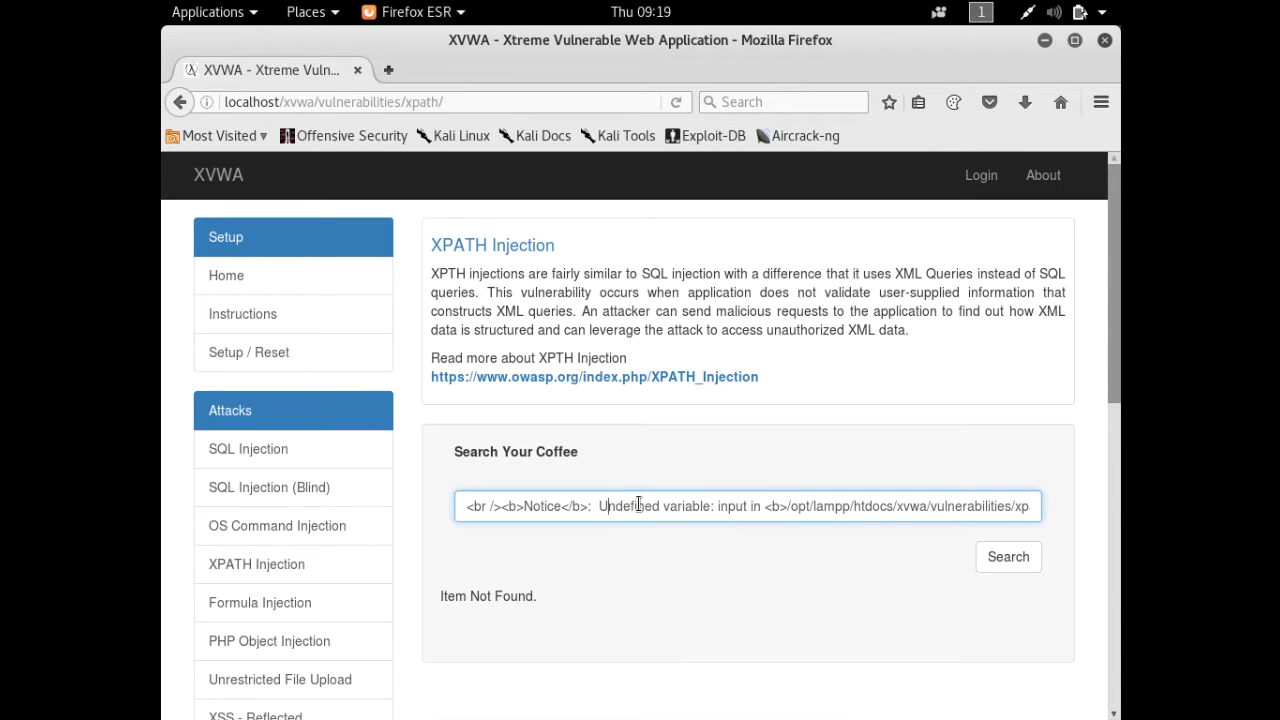
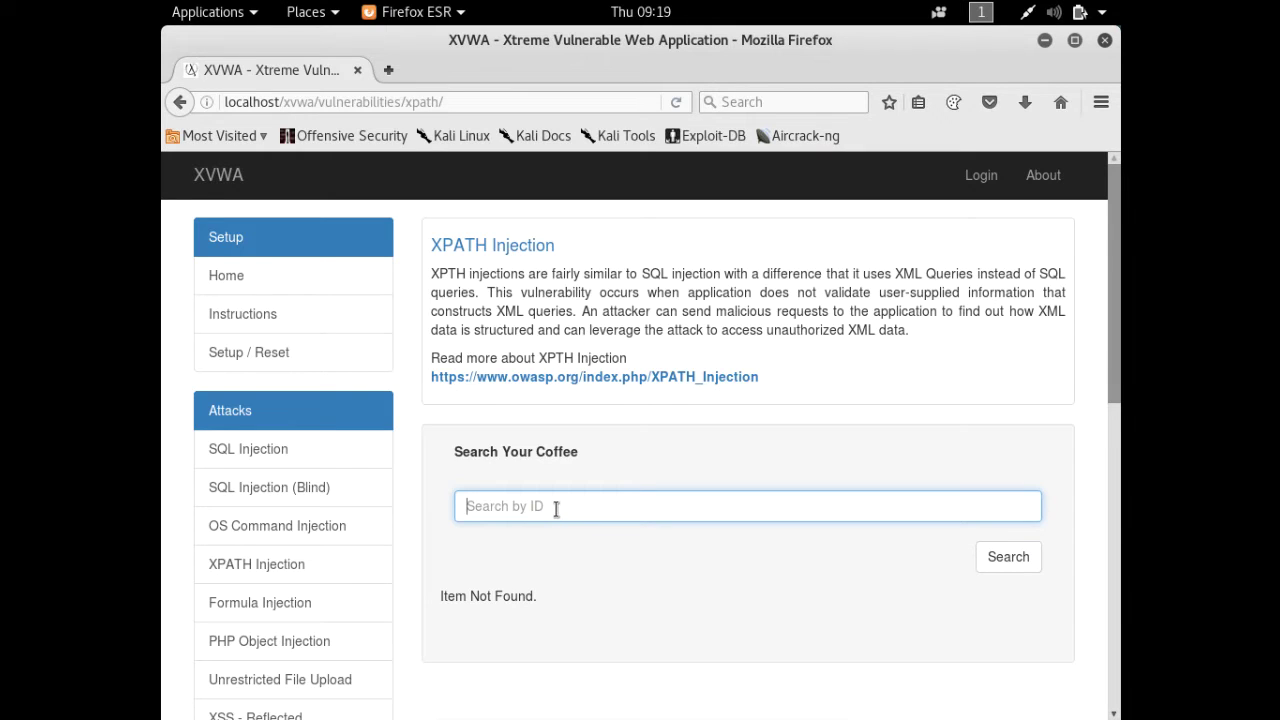
{"action": "type", "text": "1"}
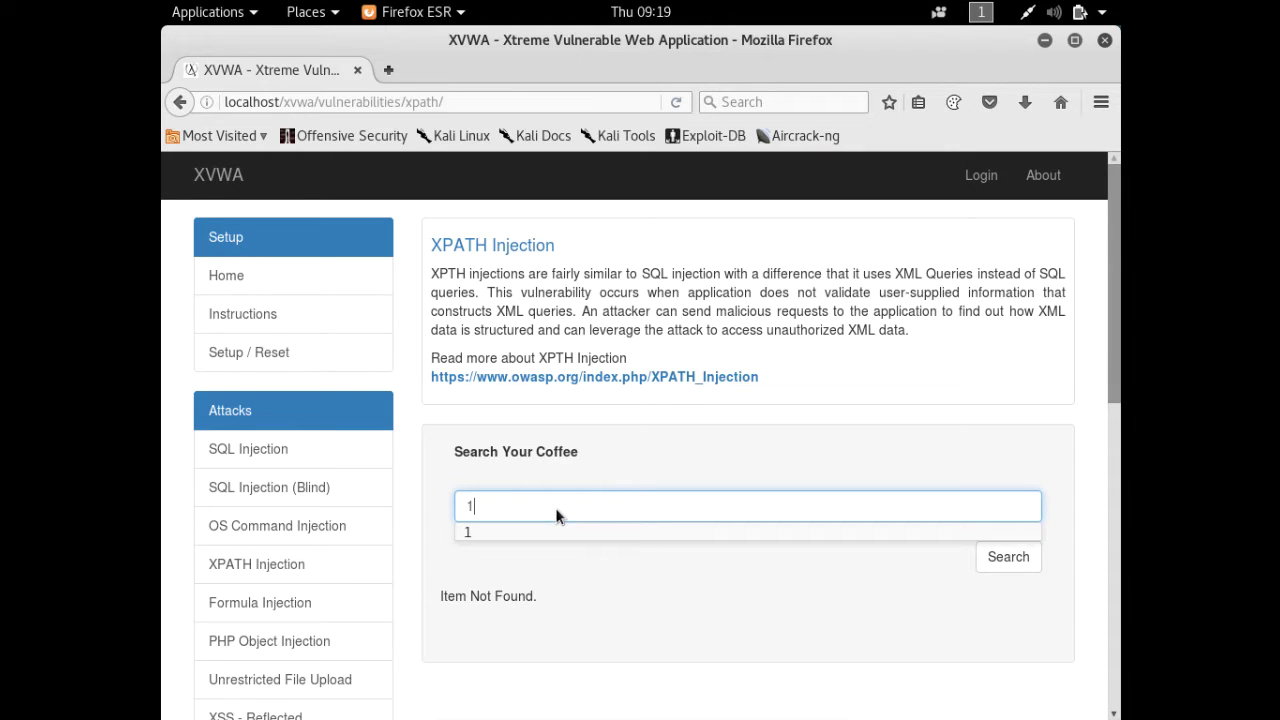
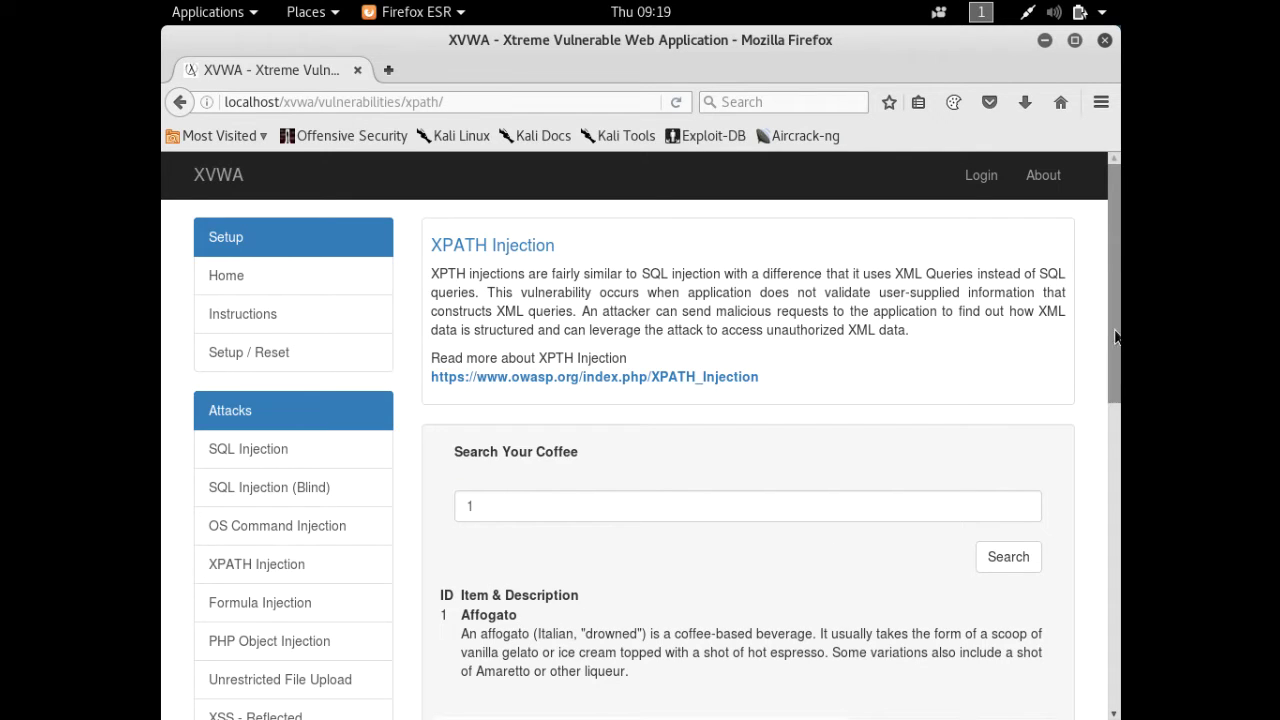
{"action": "scroll", "coordinate": [1114, 370], "scroll_direction": "down", "scroll_amount": 2}
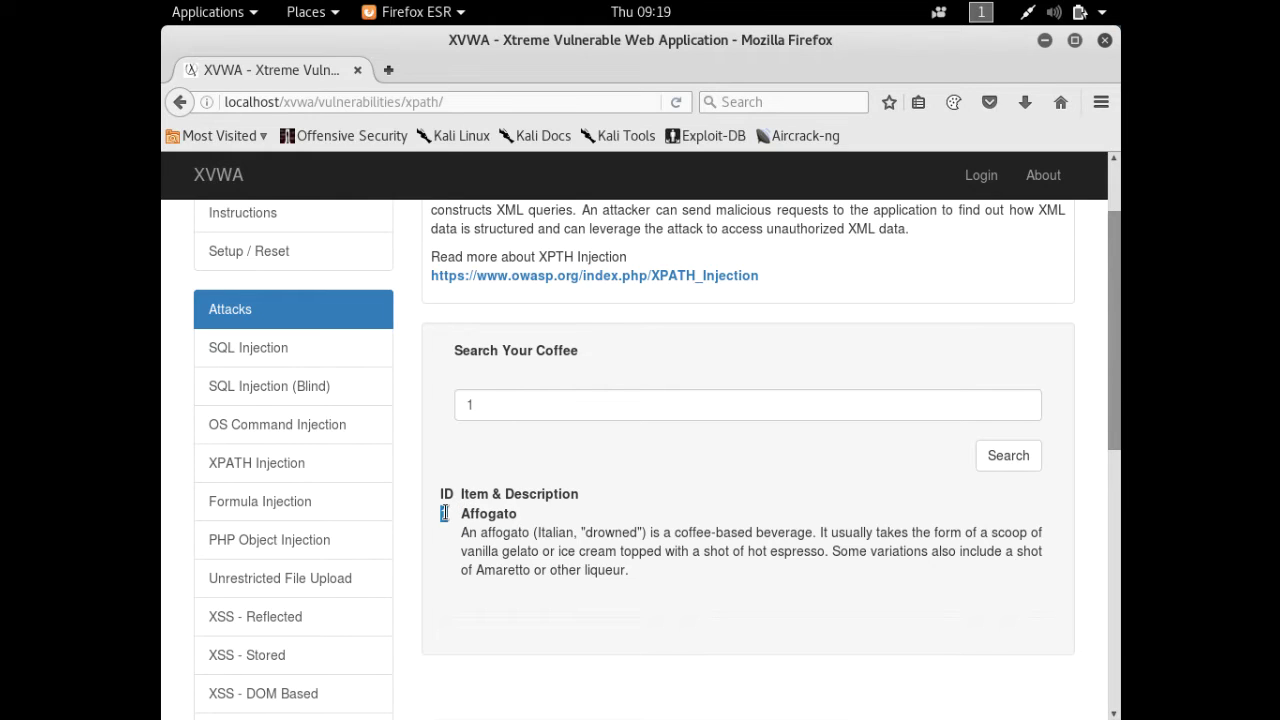
- Search the coffee list for ID 3 and read the returned item's description
{"action": "left_click", "coordinate": [527, 409]}
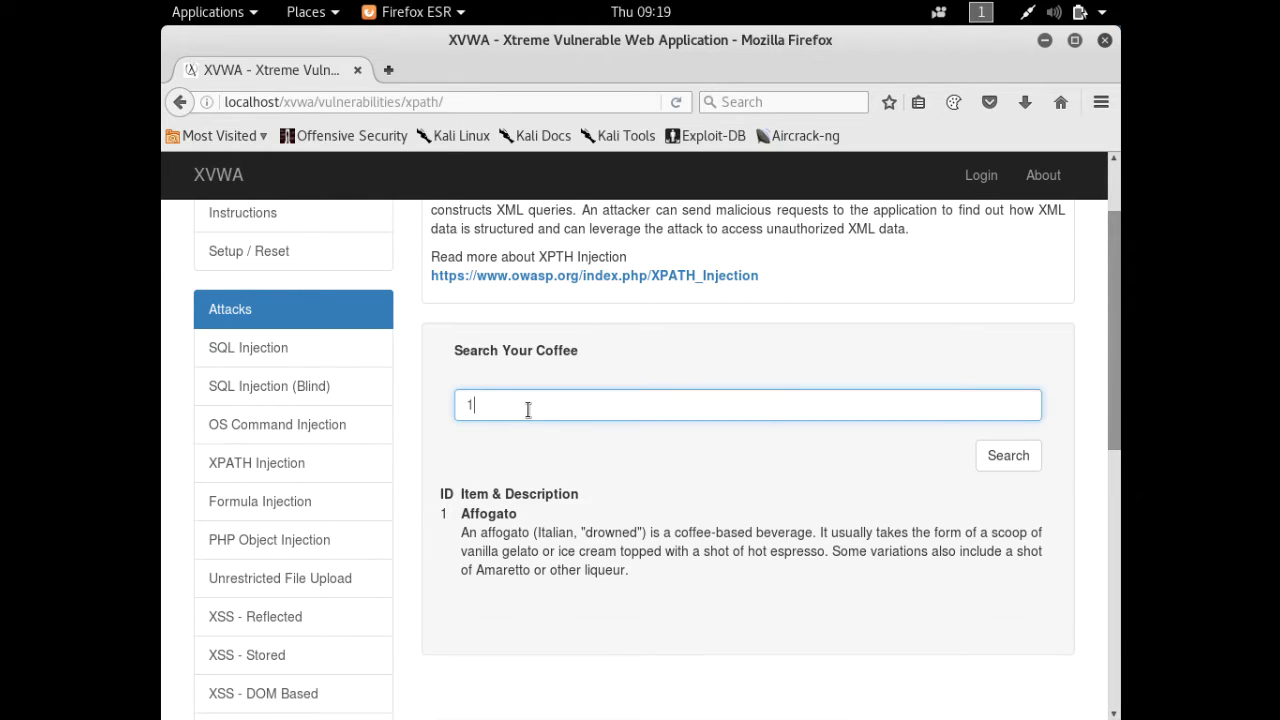
{"action": "key", "text": "BackSpace"}
{"action": "type", "text": "3"}
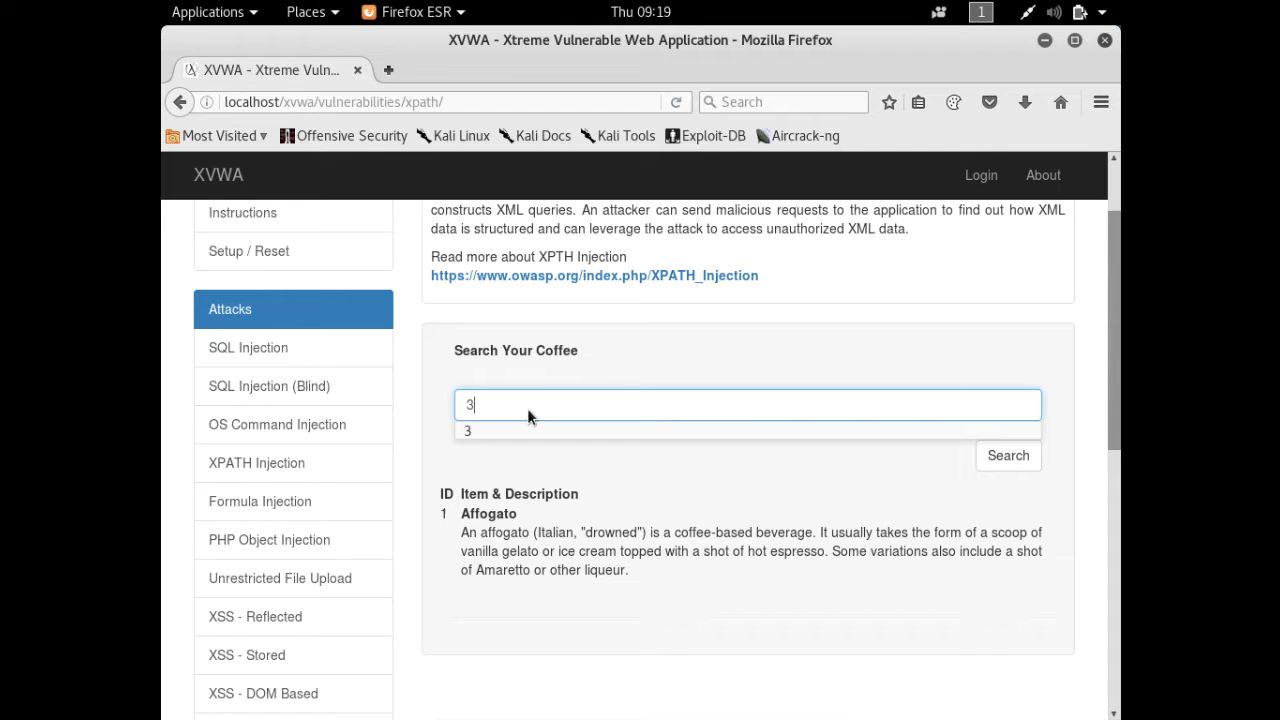
{"action": "key", "text": "Return"}
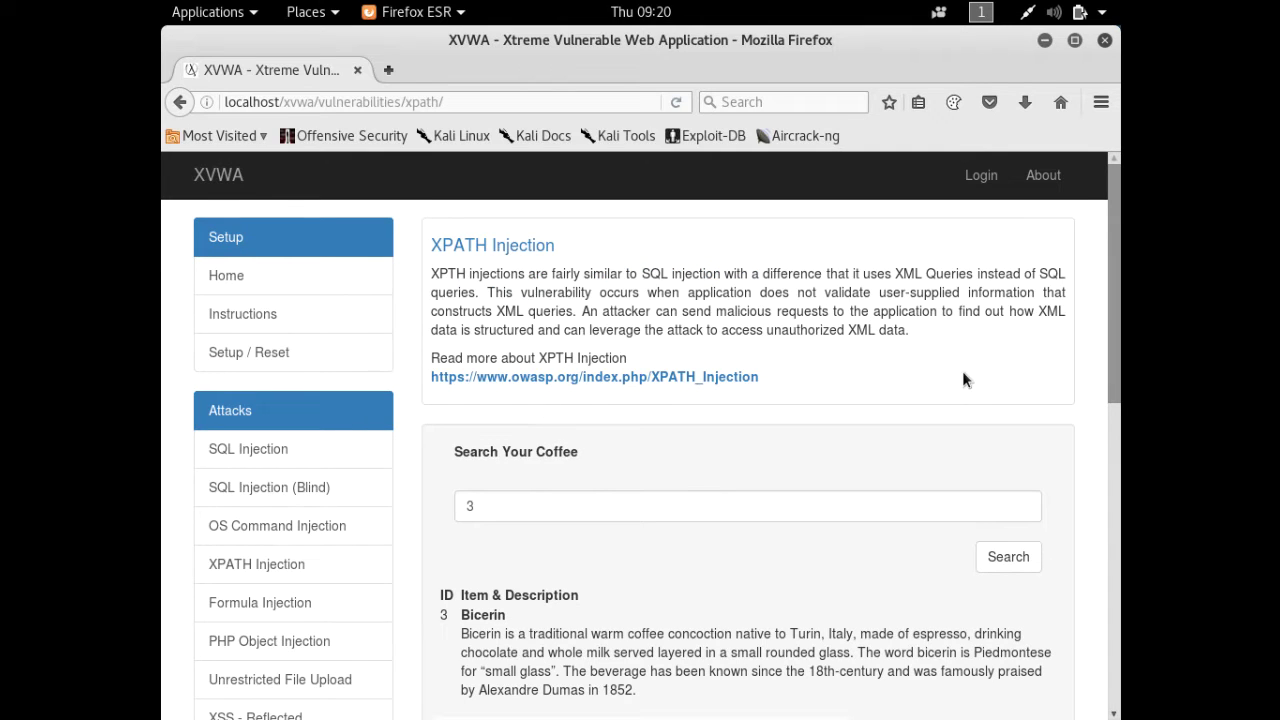
{"action": "left_click_drag", "start_coordinate": [1116, 328], "coordinate": [1099, 453]}
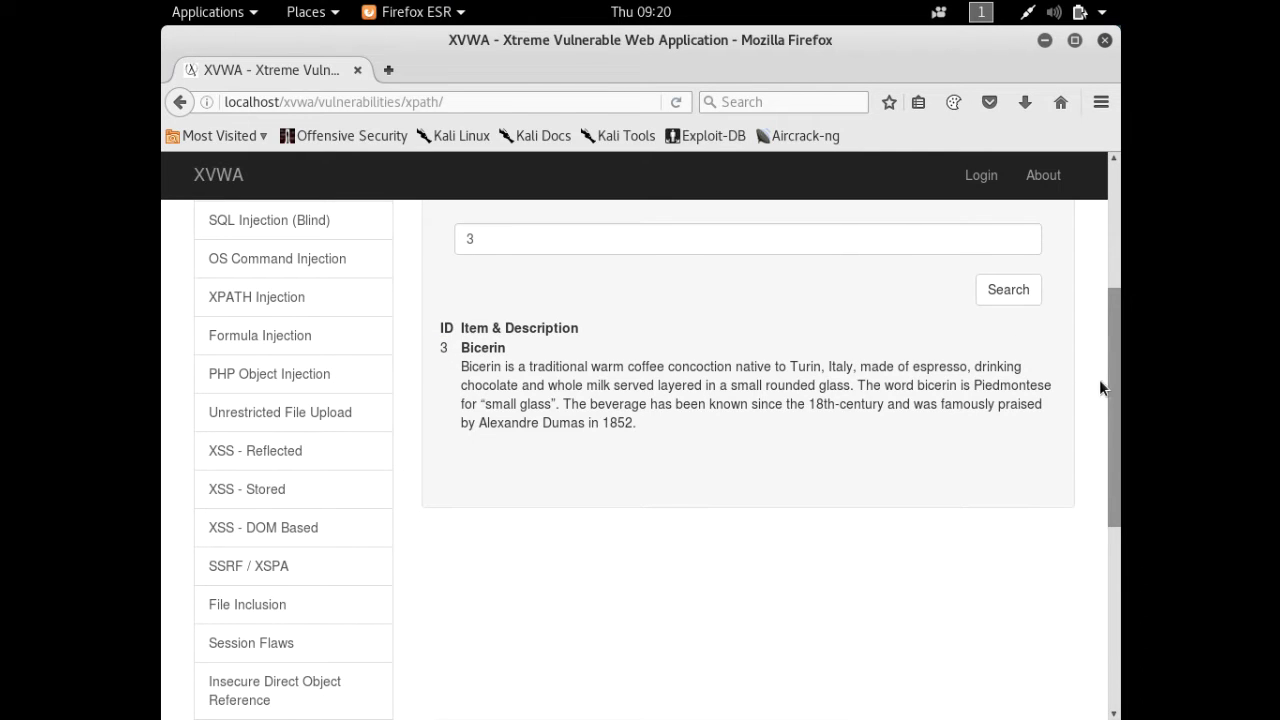
{"action": "left_click_drag", "start_coordinate": [1111, 385], "coordinate": [1111, 289]}
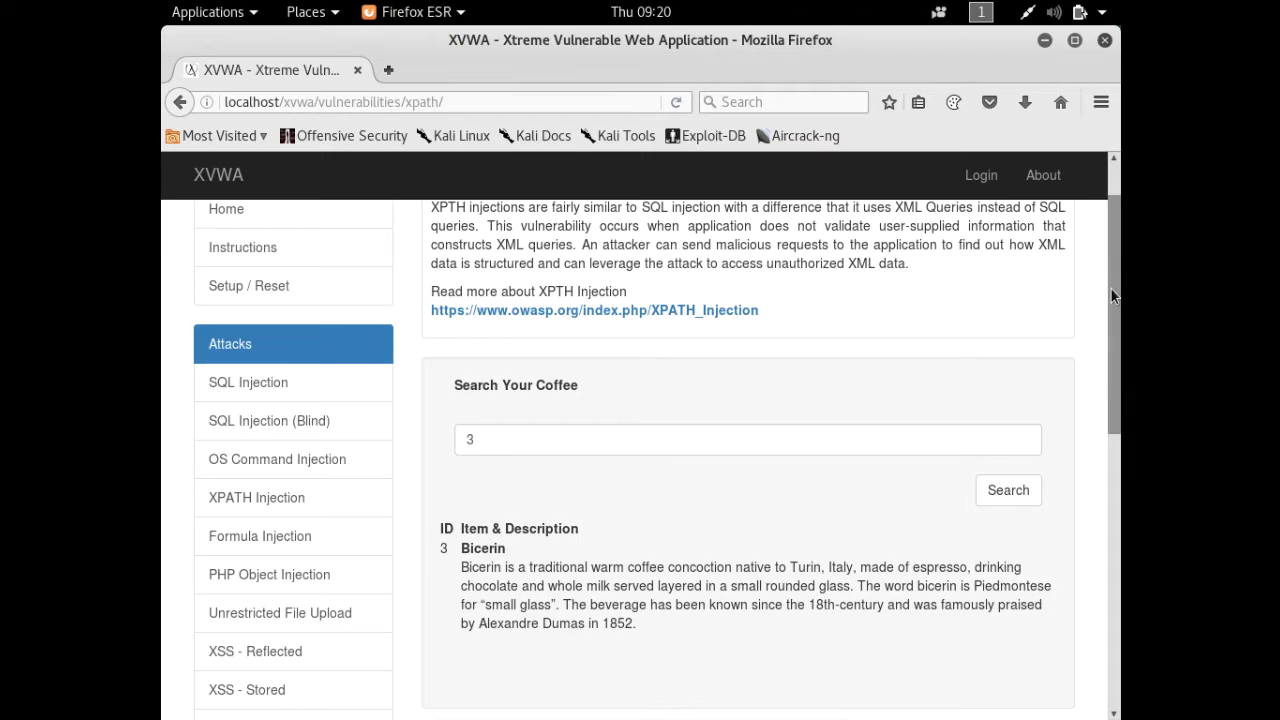
{"action": "left_click_drag", "start_coordinate": [1111, 289], "coordinate": [1117, 200]}
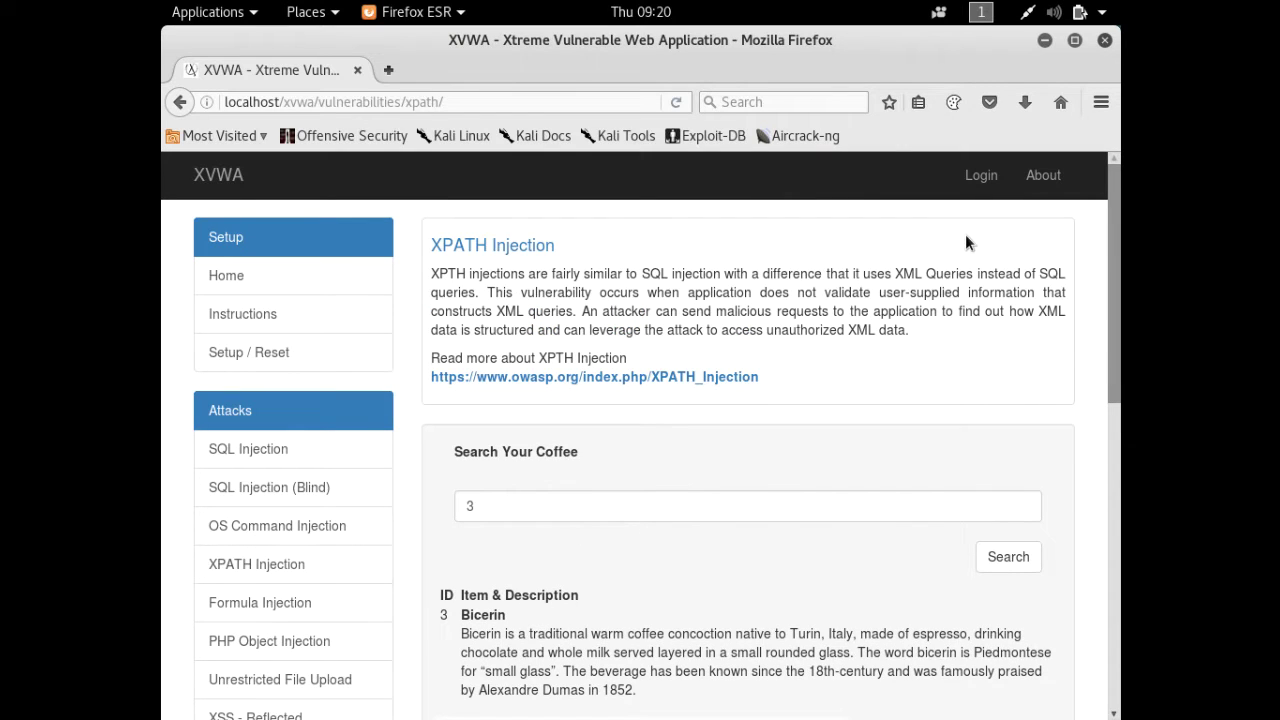
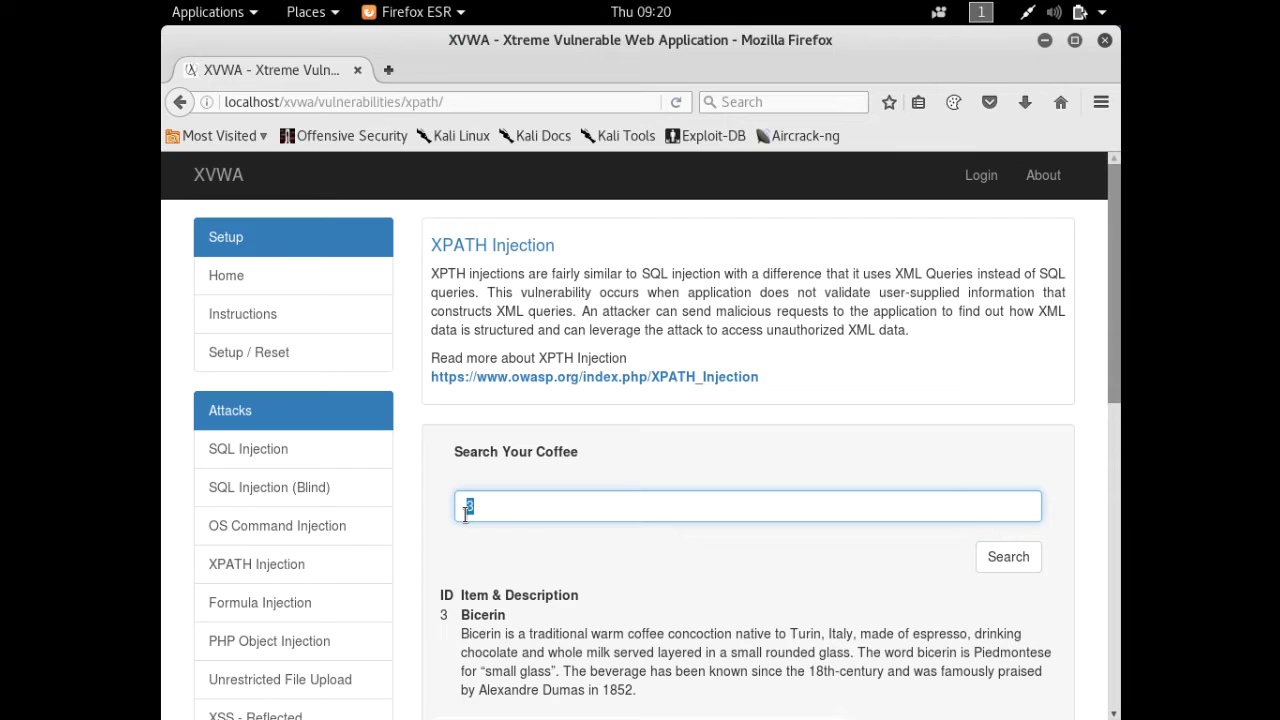
- Review the search result for ID 3 and clear the coffee search field
{"action": "left_click", "coordinate": [488, 509]}
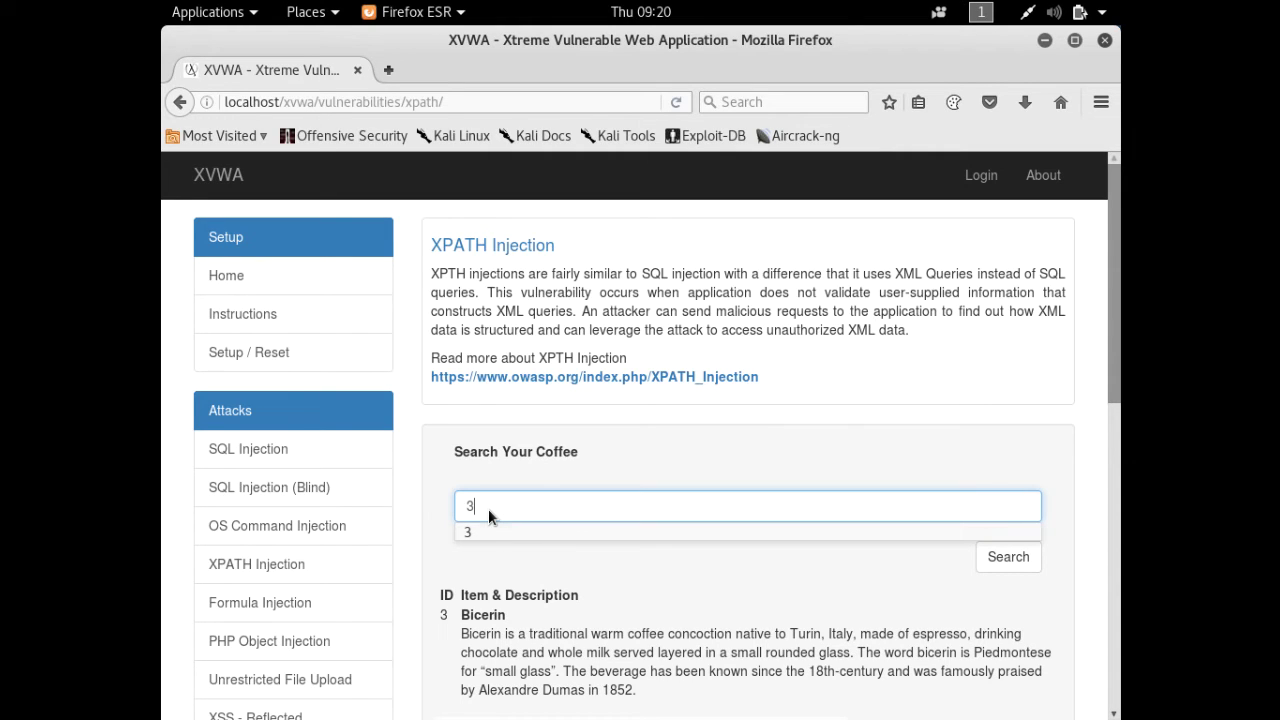
{"action": "left_click", "coordinate": [550, 463]}
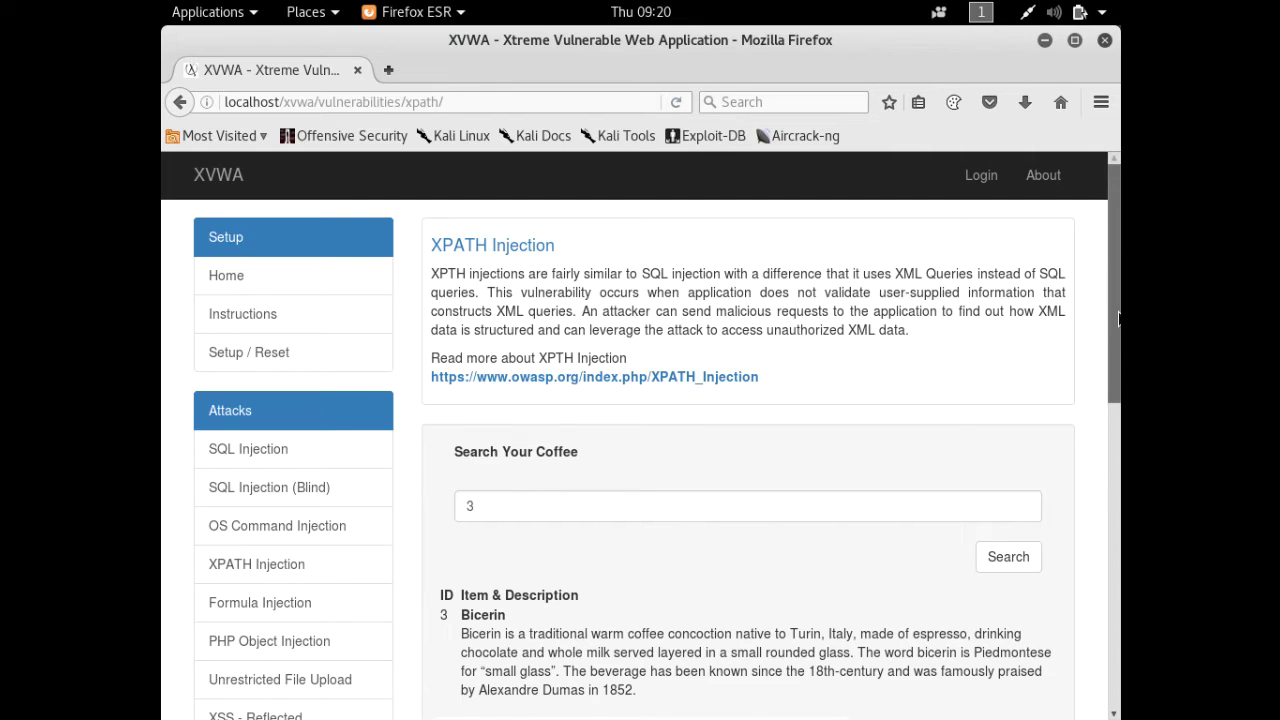
{"action": "scroll", "coordinate": [1116, 358], "scroll_direction": "down", "scroll_amount": 5}
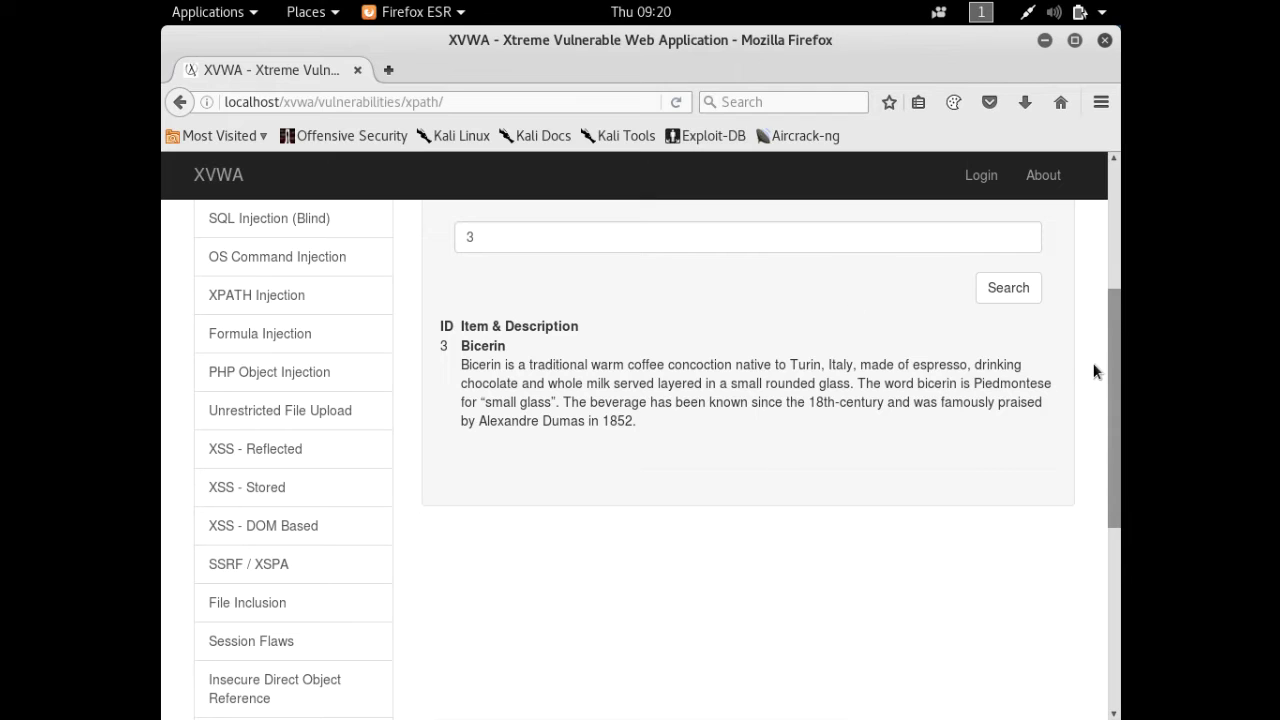
{"action": "scroll", "coordinate": [1116, 355], "scroll_direction": "up", "scroll_amount": 3}
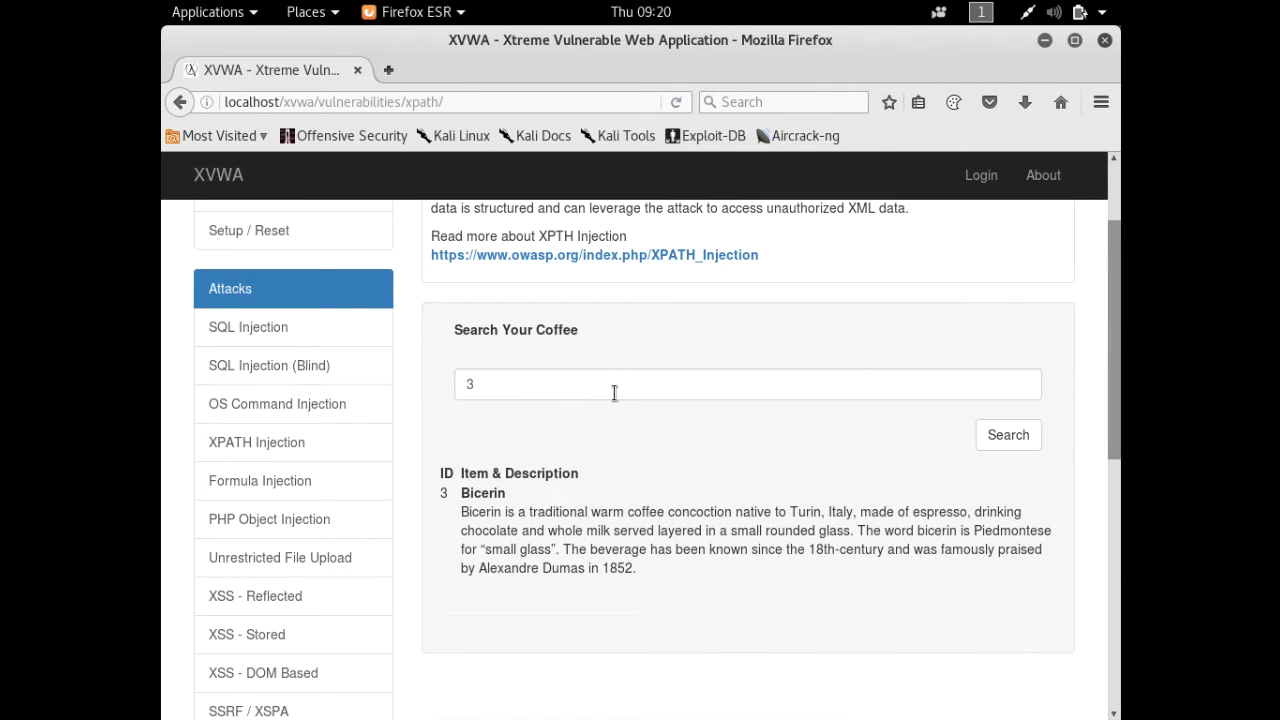
{"action": "left_click", "coordinate": [616, 391]}
{"action": "key", "text": "BackSpace"}
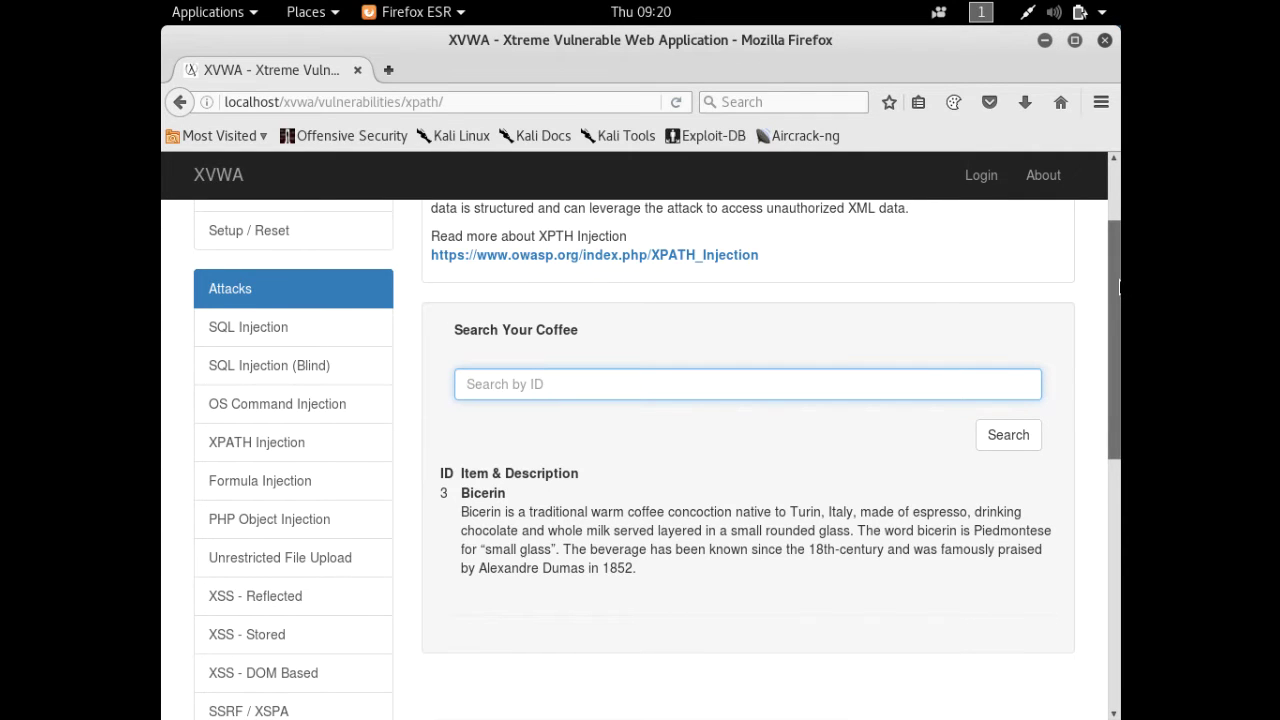
{"action": "scroll", "coordinate": [1120, 287], "scroll_direction": "up", "scroll_amount": 2}
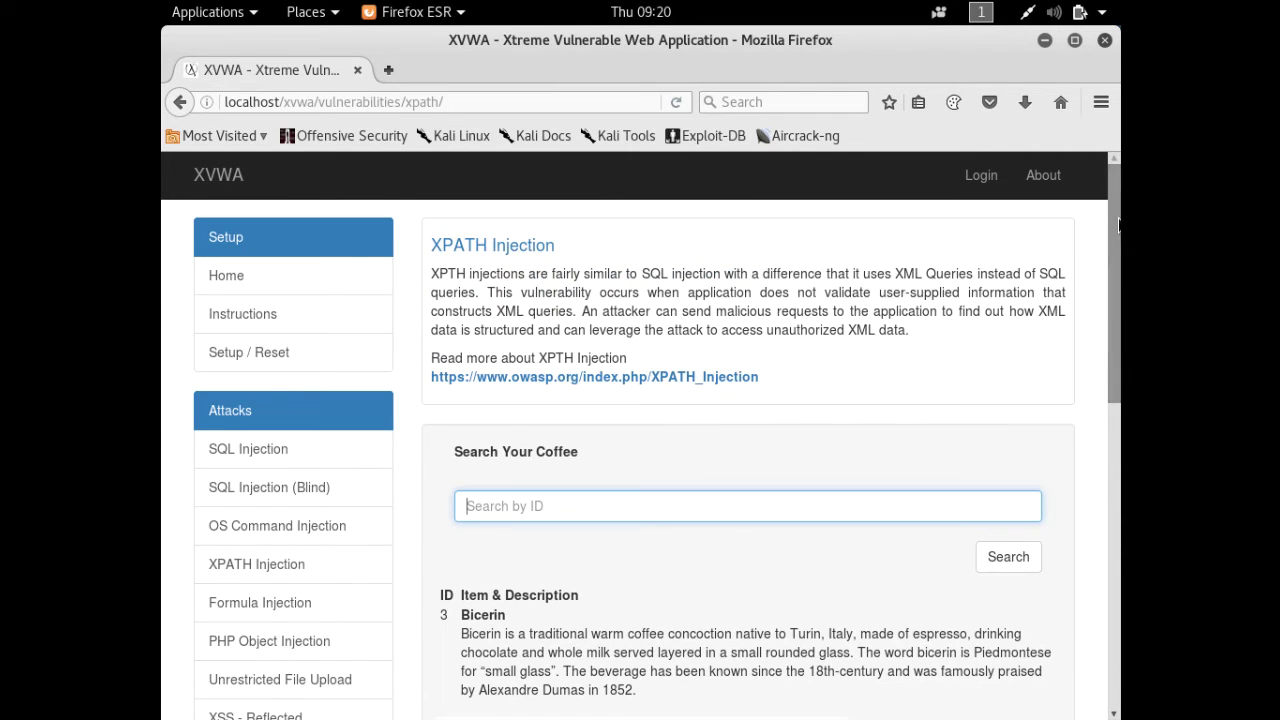
- Minimize the browser window and bring up the terminal in the xpath vulnerability folder
{"action": "left_click", "coordinate": [1045, 41]}
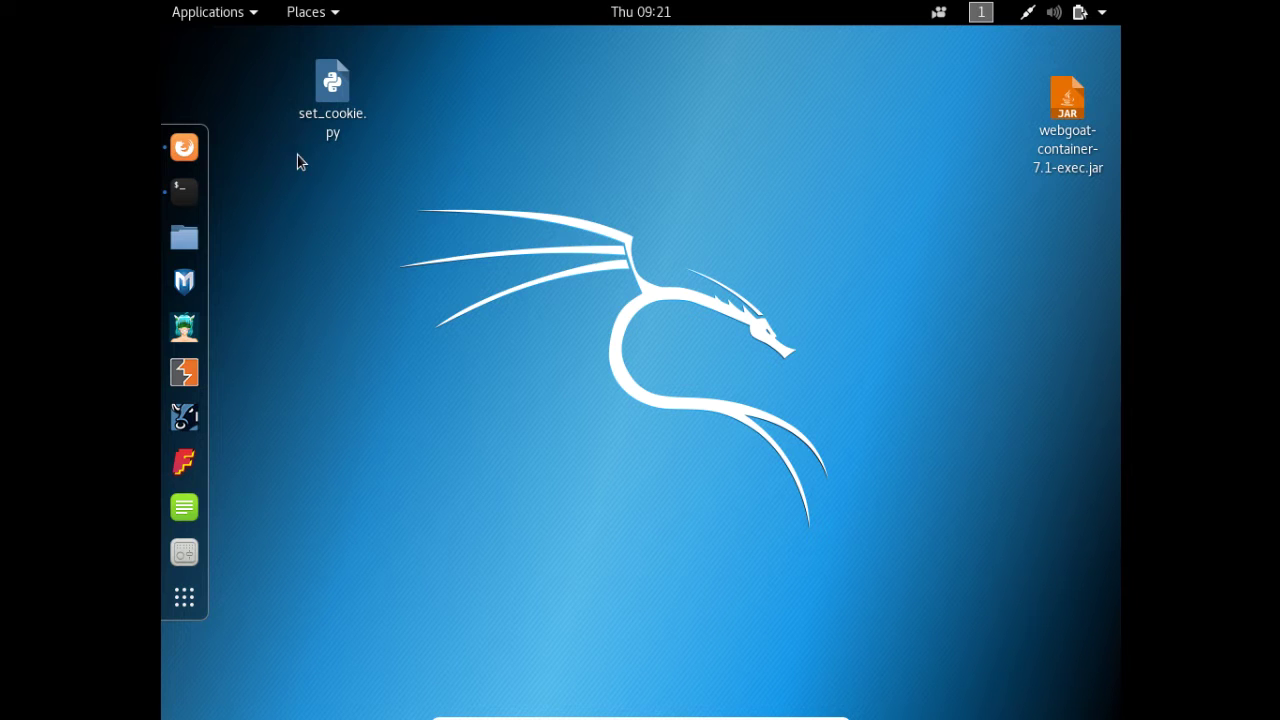
{"action": "left_click", "coordinate": [184, 190]}
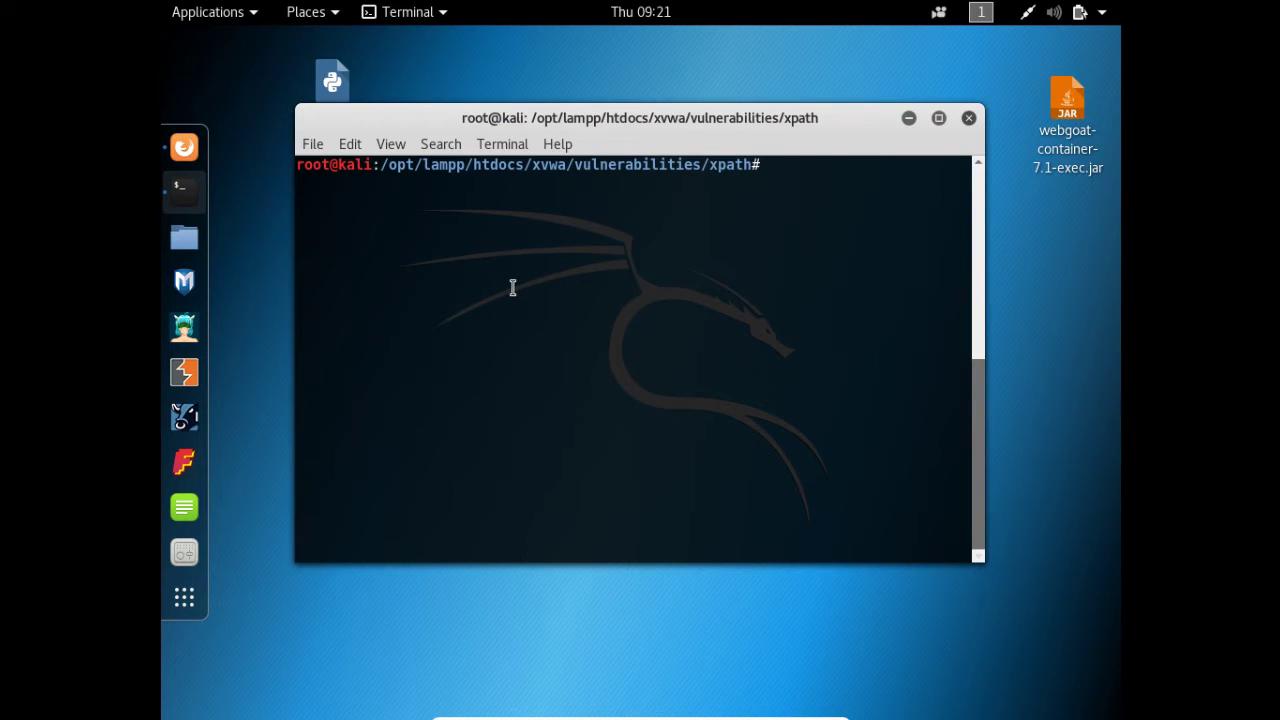
- Highlight the terminal's current xpath folder path and list the files in that folder
{"action": "mouse_move", "coordinate": [477, 219]}
{"action": "left_mouse_down"}
{"action": "mouse_move", "coordinate": [420, 164]}
{"action": "mouse_move", "coordinate": [483, 204]}
{"action": "left_mouse_up"}
{"action": "left_click_drag", "start_coordinate": [515, 164], "coordinate": [818, 159]}
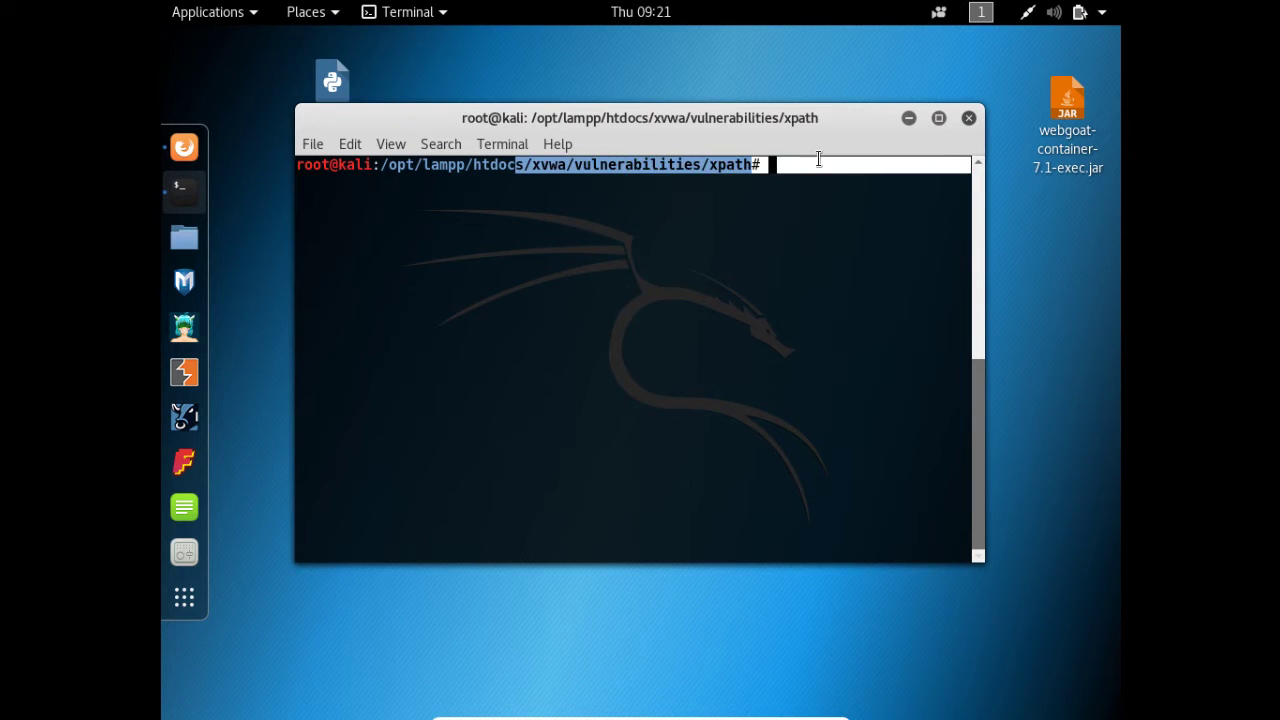
{"action": "left_click", "coordinate": [818, 159]}
{"action": "type", "text": "ls"}
{"action": "key", "text": "Return"}
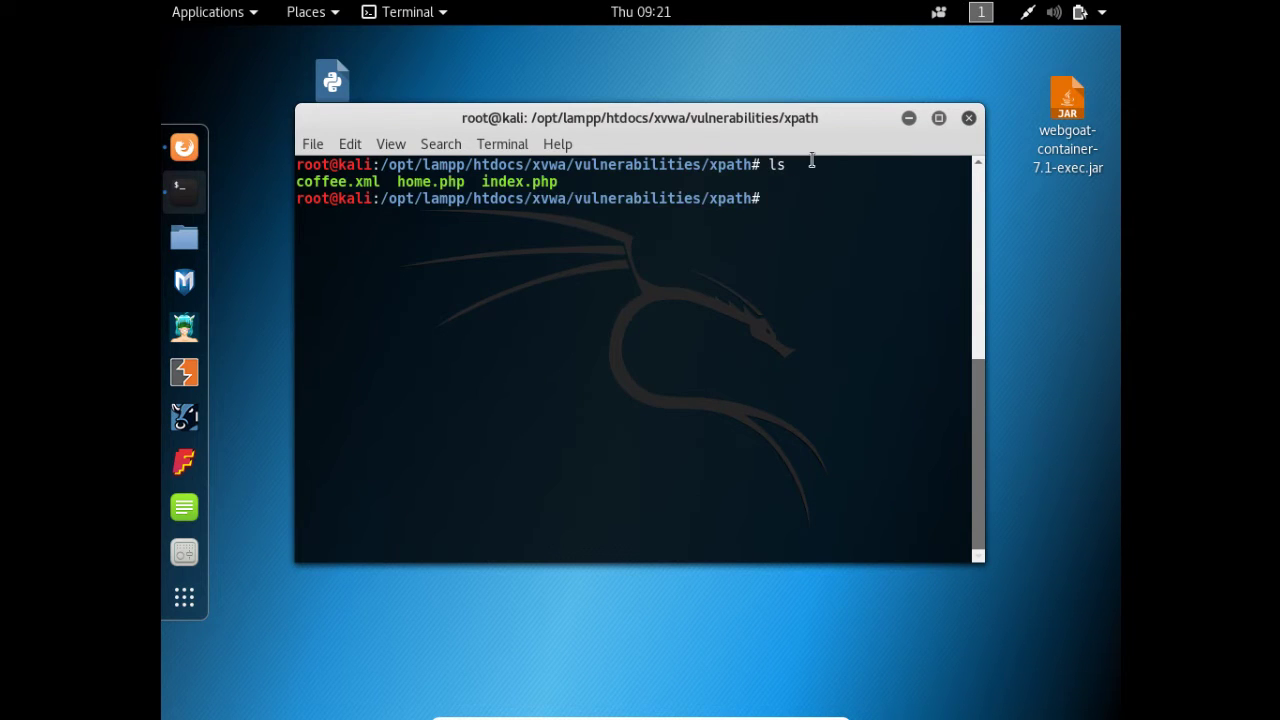
- Open home.php from the xpath folder in Vim
{"action": "left_click_drag", "start_coordinate": [400, 181], "coordinate": [464, 181]}
{"action": "left_click", "coordinate": [464, 181]}
{"action": "type", "text": "vim hom"}
{"action": "key", "text": "Tab"}
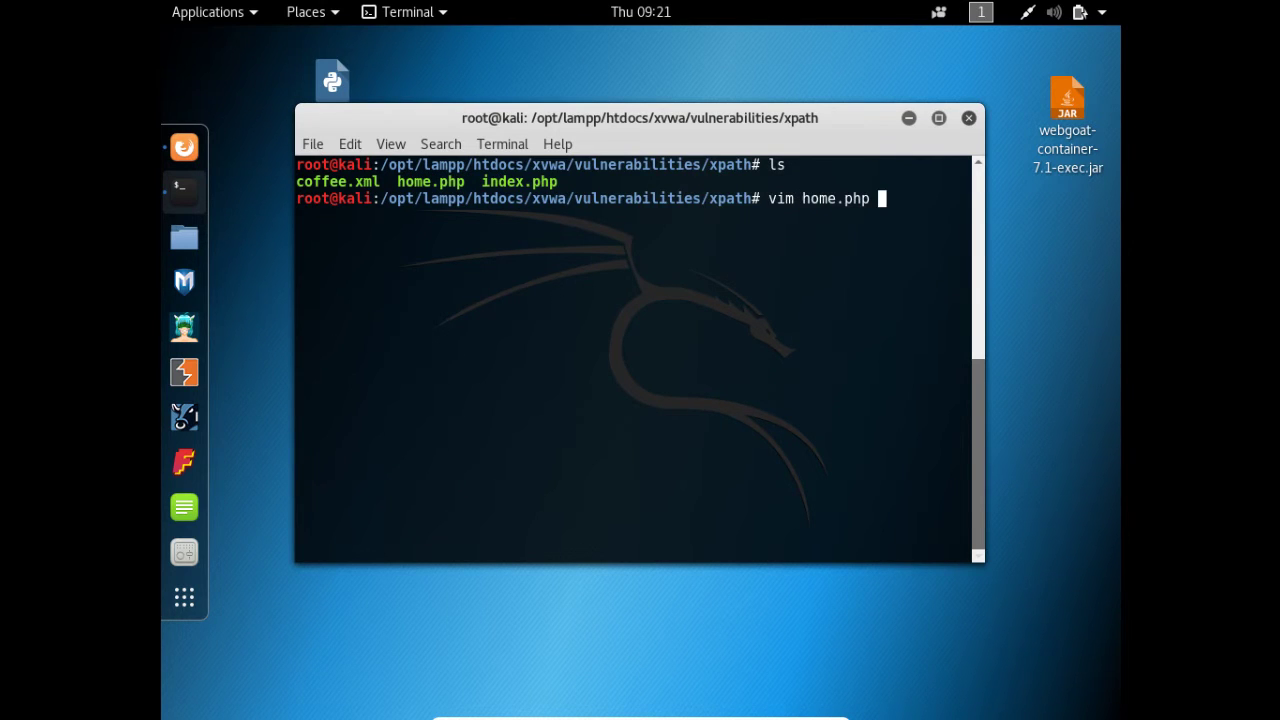
{"action": "key", "text": "Return"}
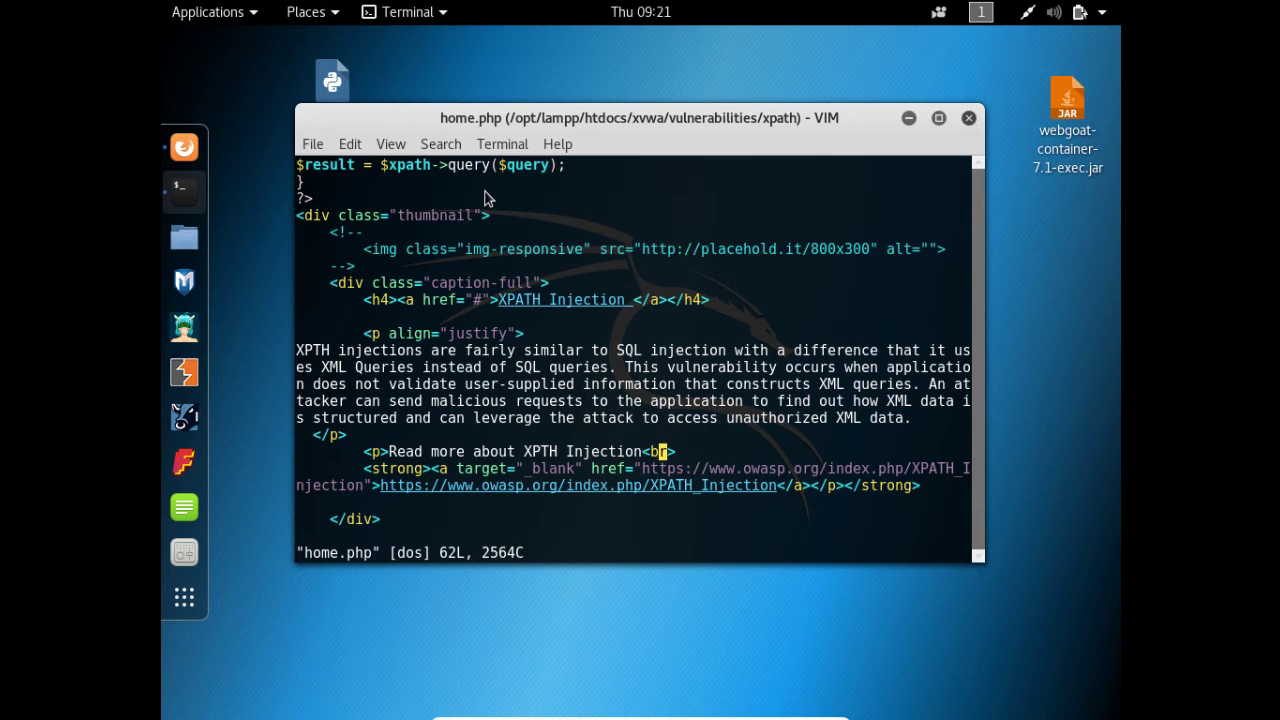
- Examine the PHP code at the start of home.php, down to the line that builds the XPath query
{"action": "key", "text": "Up"}
{"action": "key", "text": "Up"}
{"action": "key", "text": "Up"}
{"action": "key", "text": "Up"}
{"action": "key", "text": "Up"}
{"action": "key", "text": "Up"}
{"action": "key", "text": "Up"}
{"action": "key", "text": "Up"}
{"action": "key", "text": "Up"}
{"action": "key", "text": "Up"}
{"action": "key", "text": "Up"}
{"action": "key", "text": "Up"}
{"action": "key", "text": "Up"}
{"action": "key", "text": "Up"}
{"action": "key", "text": "Up"}
{"action": "key", "text": "Up"}
{"action": "key", "text": "Up"}
{"action": "key", "text": "Up"}
{"action": "key", "text": "Up"}
{"action": "key", "text": "Up"}
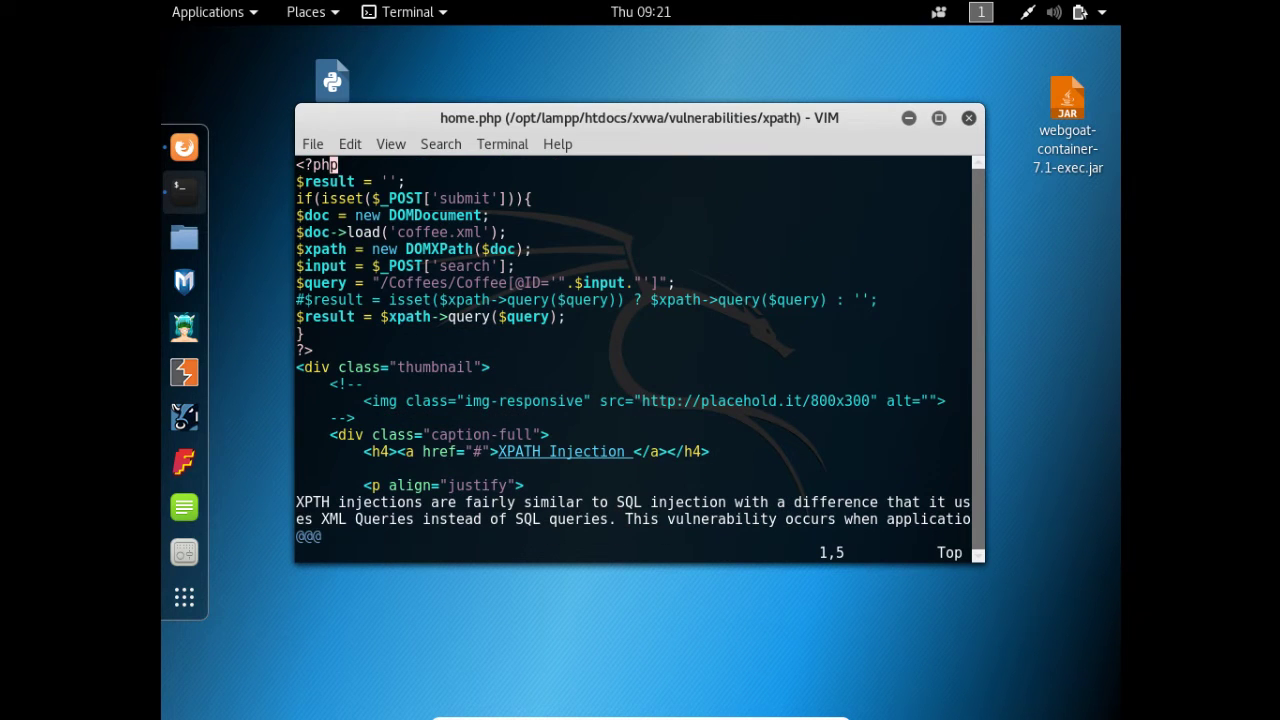
{"action": "key", "text": "Down"}
{"action": "key", "text": "Down"}
{"action": "key", "text": "Down"}
{"action": "key", "text": "Down"}
{"action": "key", "text": "Down"}
{"action": "key", "text": "Down"}
{"action": "key", "text": "Down"}
{"action": "key", "text": "Left"}
{"action": "key", "text": "b"}
{"action": "key", "text": "b"}
{"action": "key", "text": "b"}
{"action": "key", "text": "b"}
- Highlight the $query assignment and its concatenated $input part to examine how user input enters the XPath expression, and exit Vim
{"action": "left_click_drag", "start_coordinate": [299, 283], "coordinate": [458, 280]}
{"action": "left_click", "coordinate": [458, 280]}
{"action": "left_click_drag", "start_coordinate": [640, 287], "coordinate": [572, 288]}
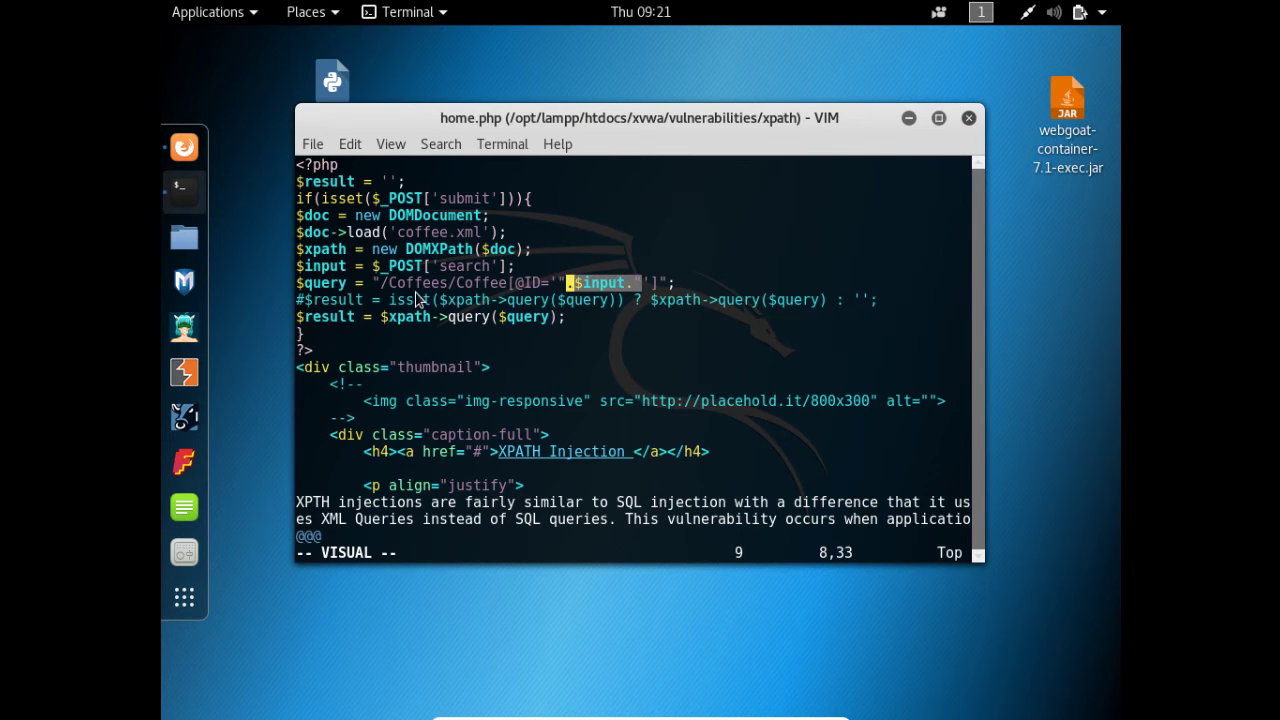
{"action": "left_click", "coordinate": [572, 289]}
{"action": "left_click", "coordinate": [603, 286]}
{"action": "left_click_drag", "start_coordinate": [605, 289], "coordinate": [660, 290]}
{"action": "key", "text": "Escape"}
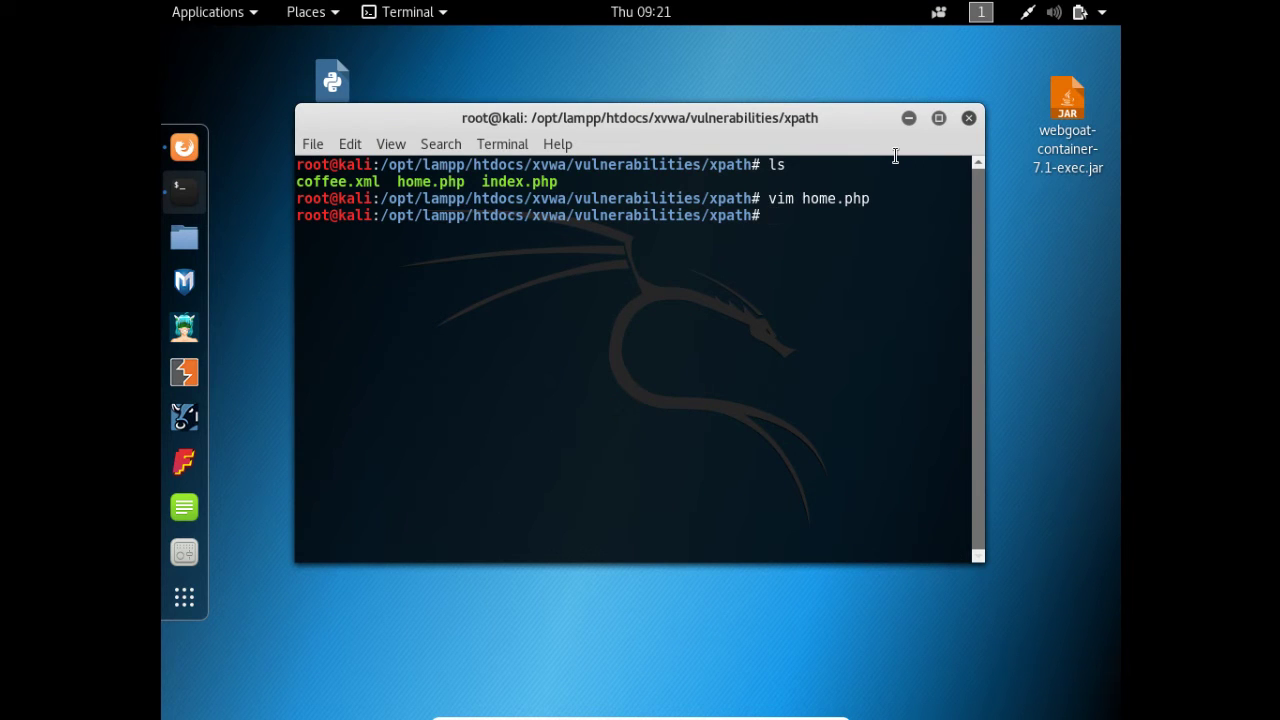
- Minimize the terminal and switch back to the XVWA XPATH Injection page in Firefox
{"action": "left_click", "coordinate": [902, 122]}
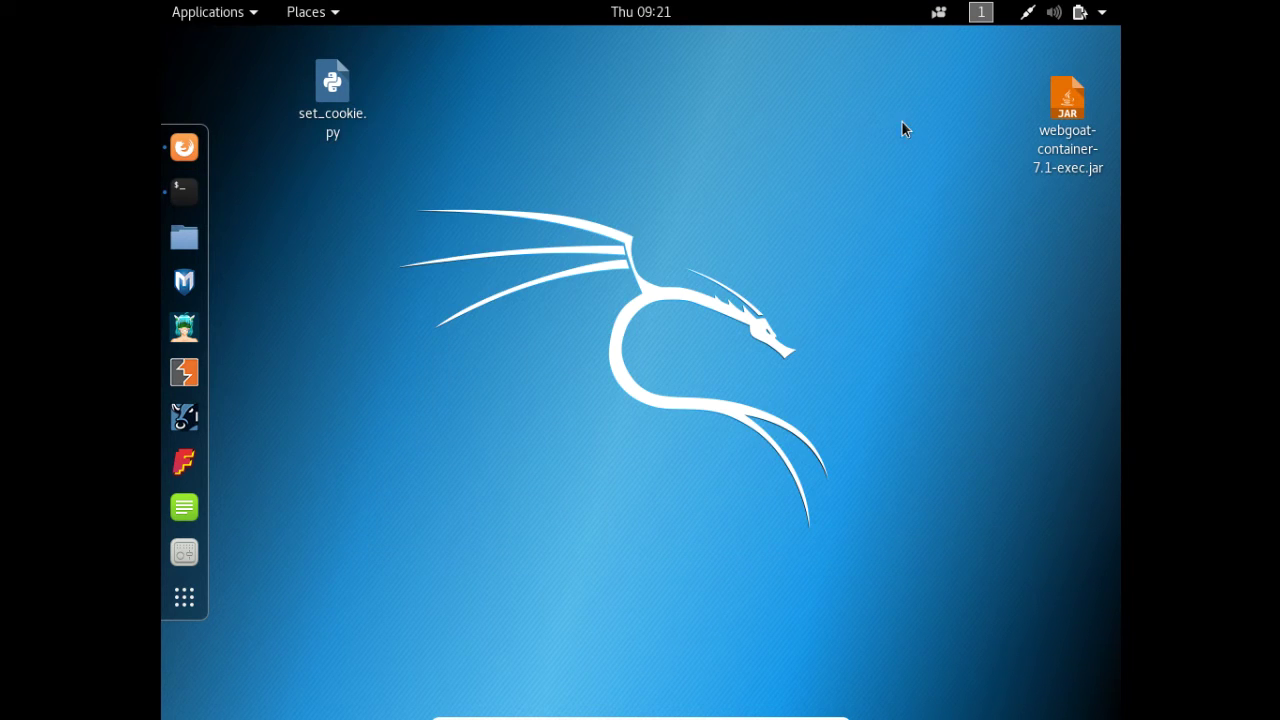
{"action": "left_click", "coordinate": [176, 148]}
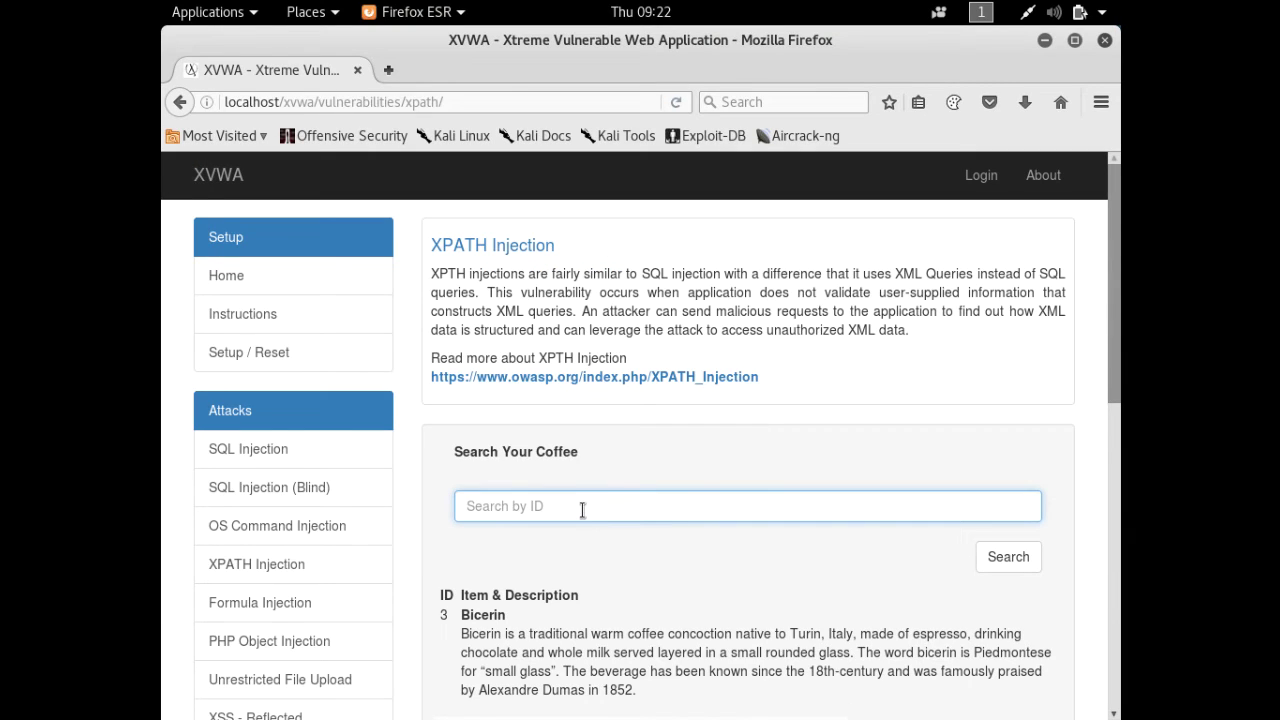
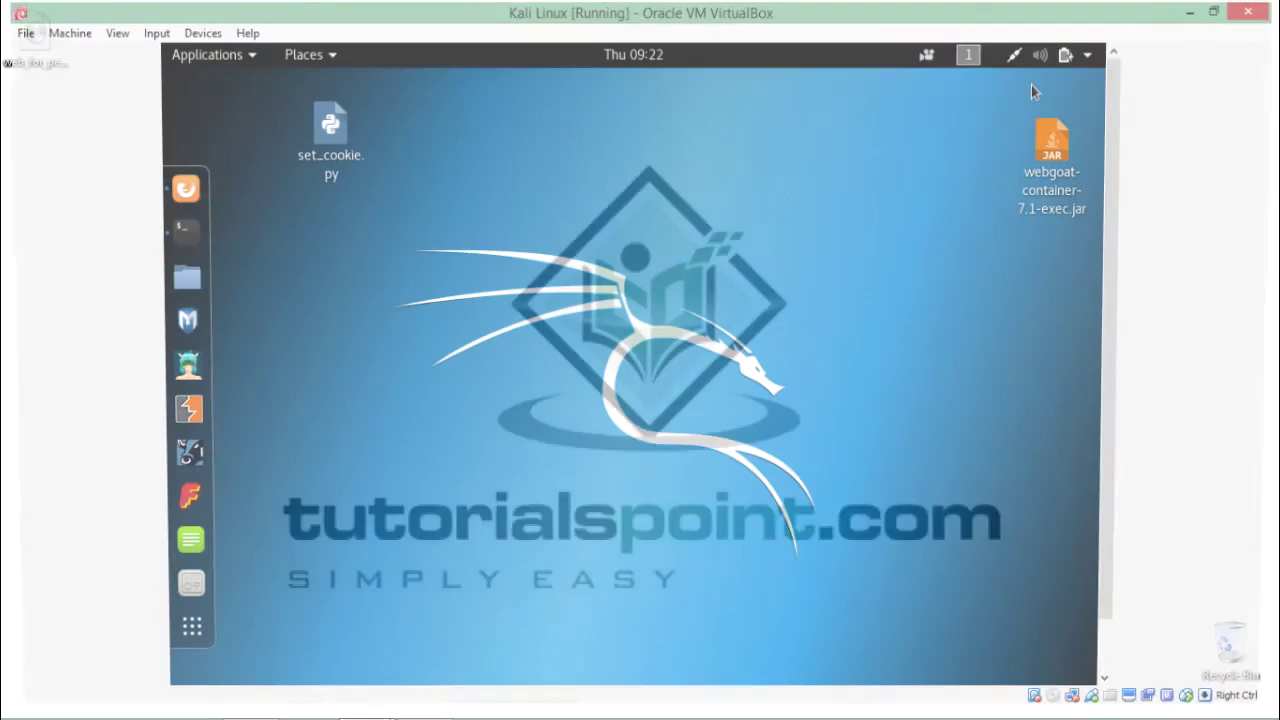
- Minimize the Kali Linux virtual machine window to show the host desktop
{"action": "left_click", "coordinate": [1199, 10]}
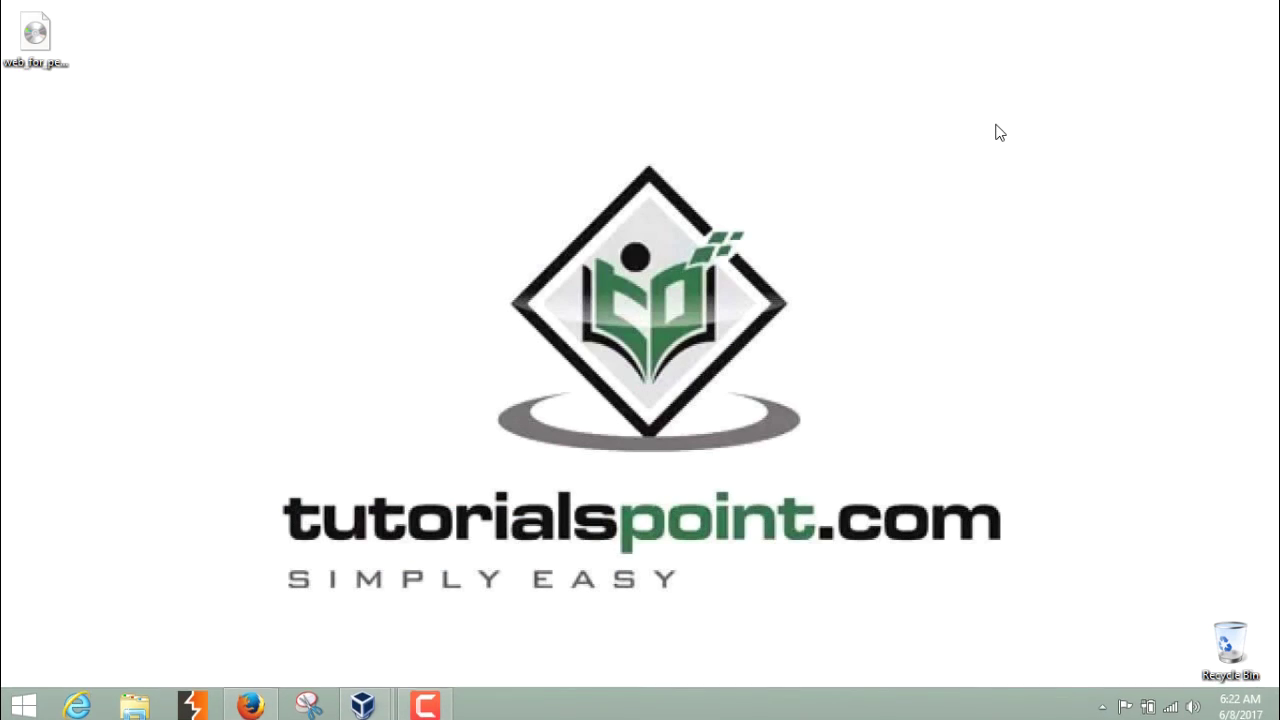